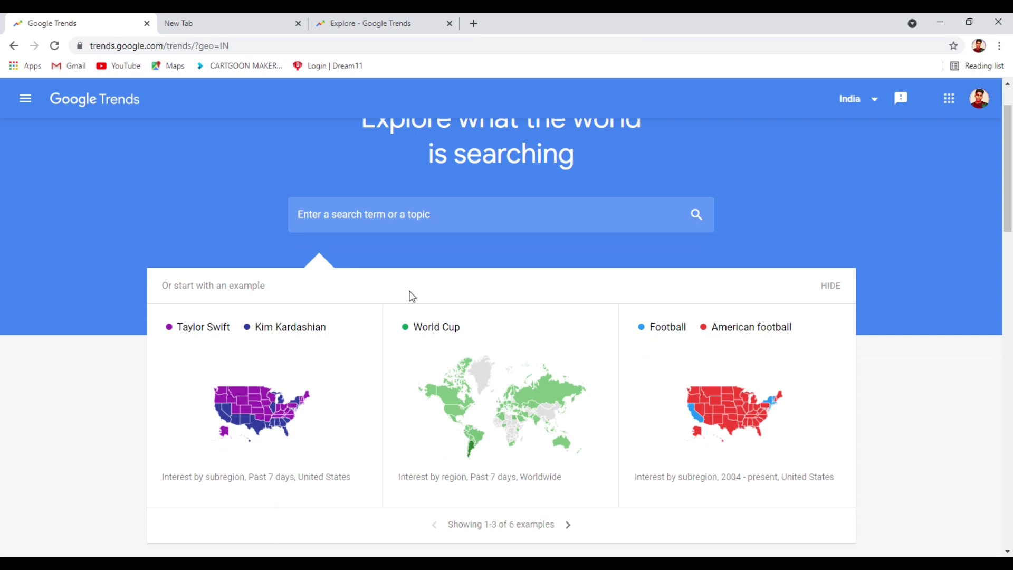
Look over the example comparisons, recently trending searches and Year in Search section on the Google Trends home page.
{"action": "scroll", "coordinate": [413, 297], "scroll_direction": "down", "scroll_amount": 10}
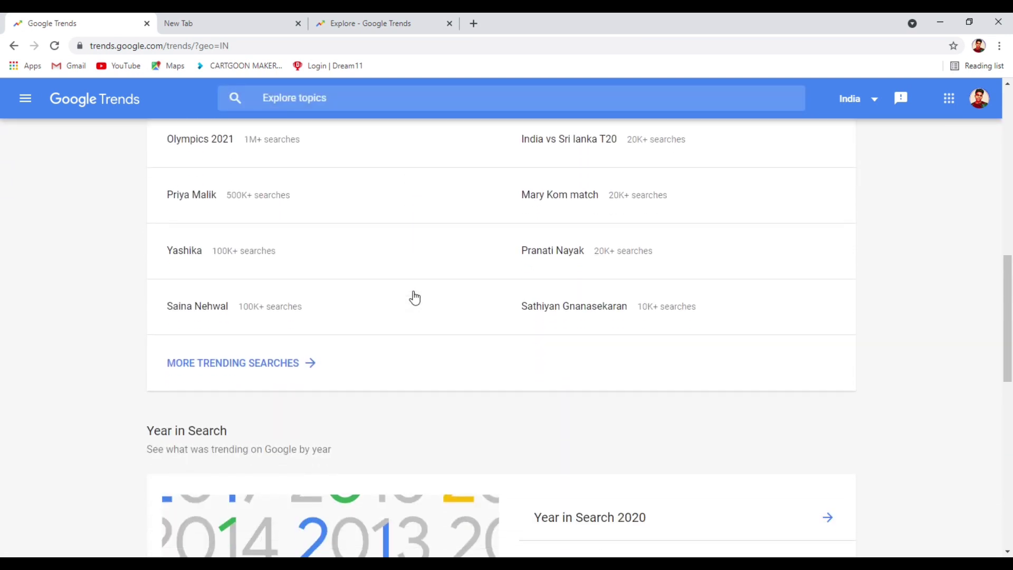
{"action": "scroll", "coordinate": [415, 298], "scroll_direction": "up", "scroll_amount": 10}
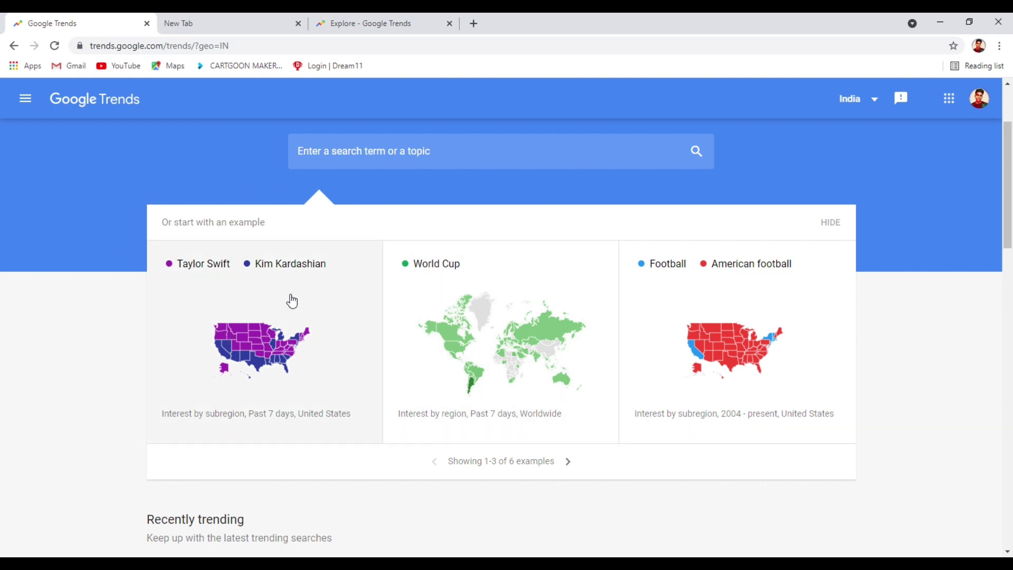
{"action": "scroll", "coordinate": [364, 311], "scroll_direction": "down", "scroll_amount": 2}
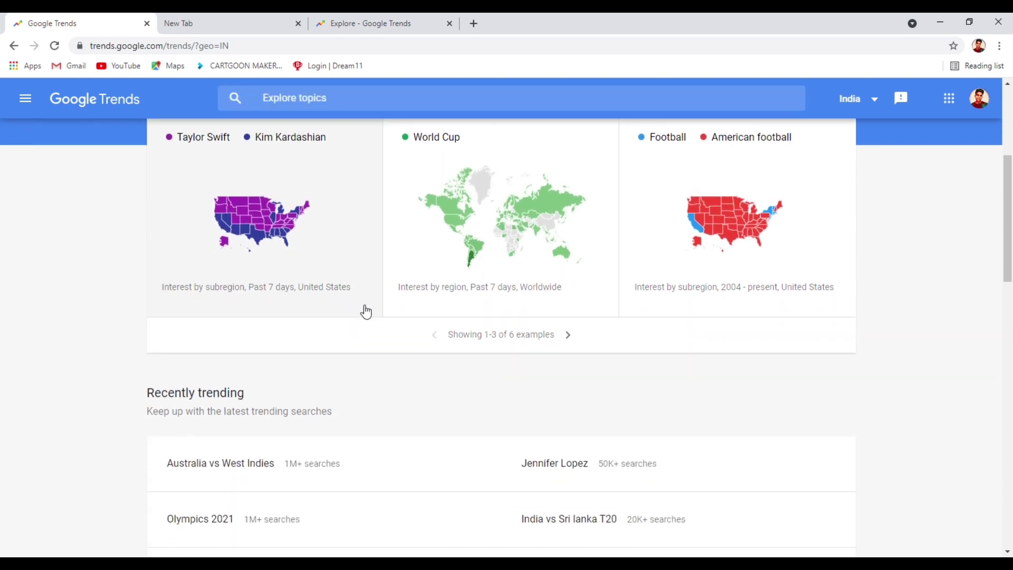
{"action": "scroll", "coordinate": [367, 312], "scroll_direction": "down", "scroll_amount": 3}
{"action": "scroll", "coordinate": [364, 306], "scroll_direction": "up", "scroll_amount": 8}
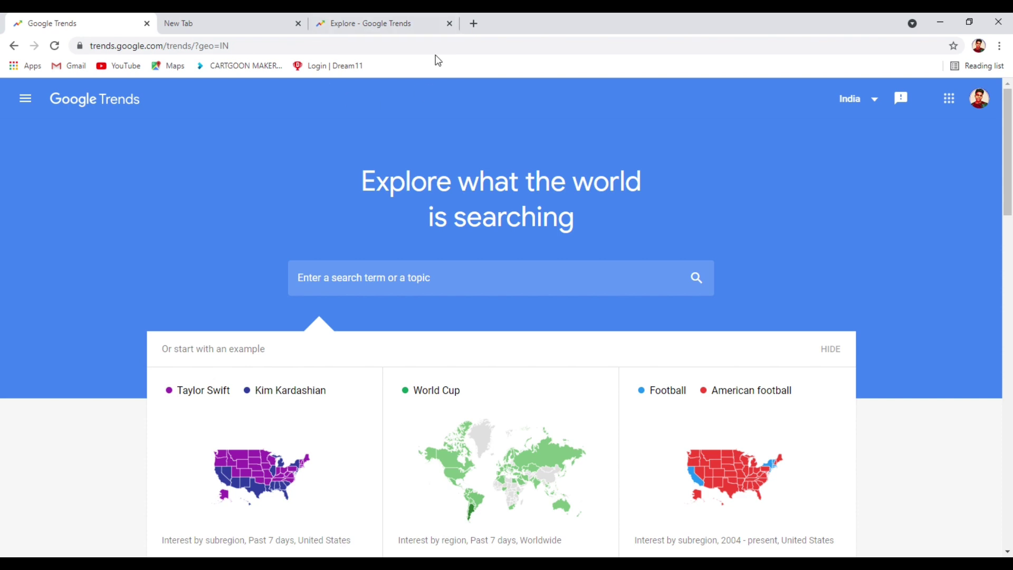
Search for "google trends" in a new browser tab and open the Google Trends home page.
{"action": "left_click", "coordinate": [474, 24]}
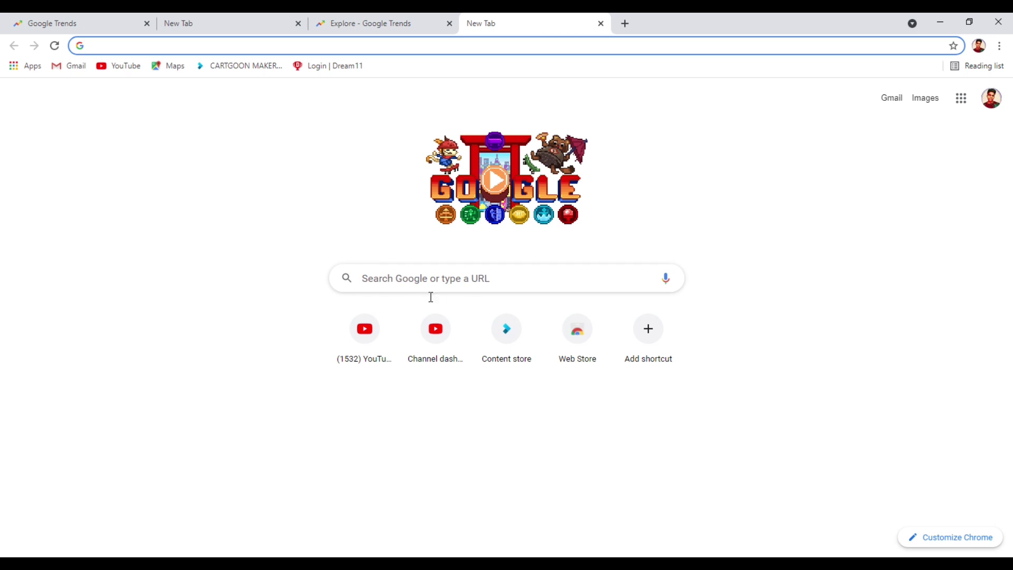
{"action": "left_click", "coordinate": [429, 280]}
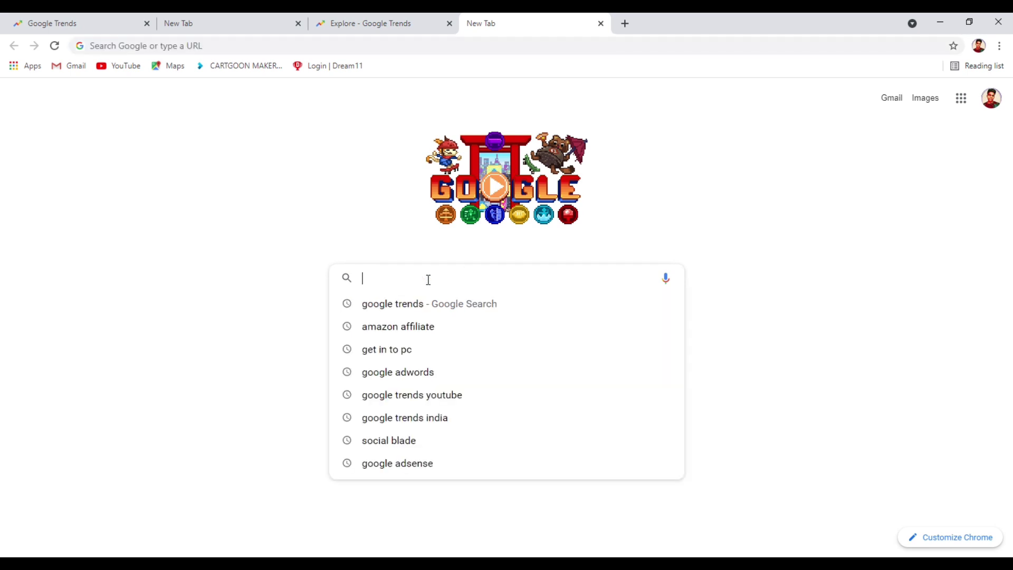
{"action": "left_click", "coordinate": [407, 305]}
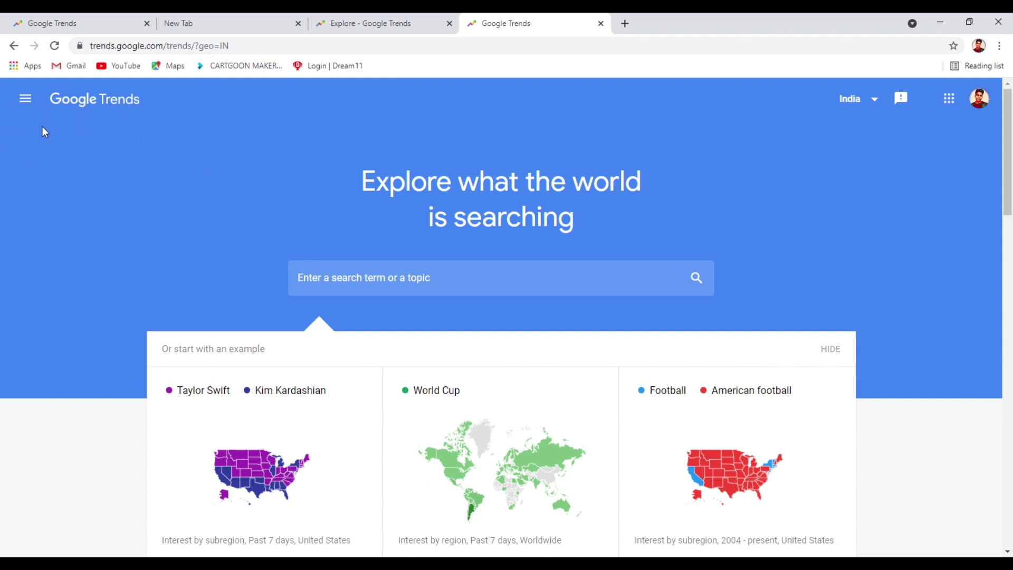
Open Trending Searches and review the list of daily search trends for India.
{"action": "left_click", "coordinate": [29, 101]}
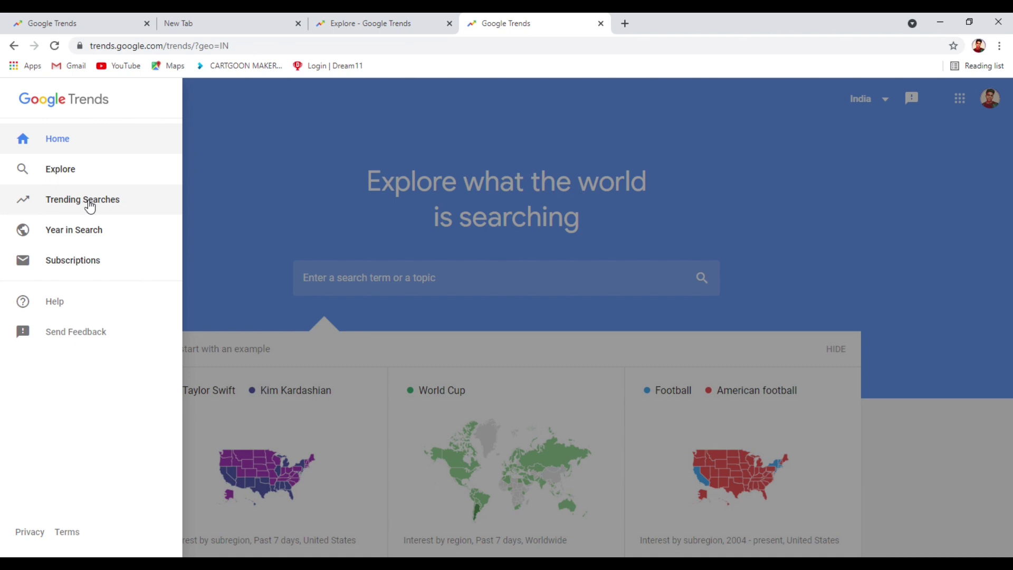
{"action": "left_click", "coordinate": [110, 207]}
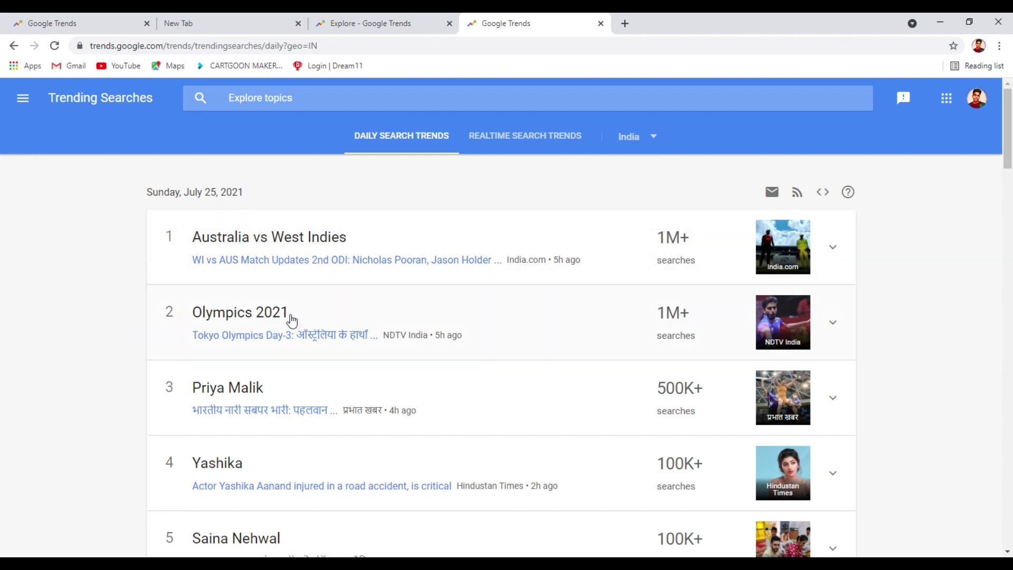
{"action": "scroll", "coordinate": [317, 333], "scroll_direction": "down", "scroll_amount": 1}
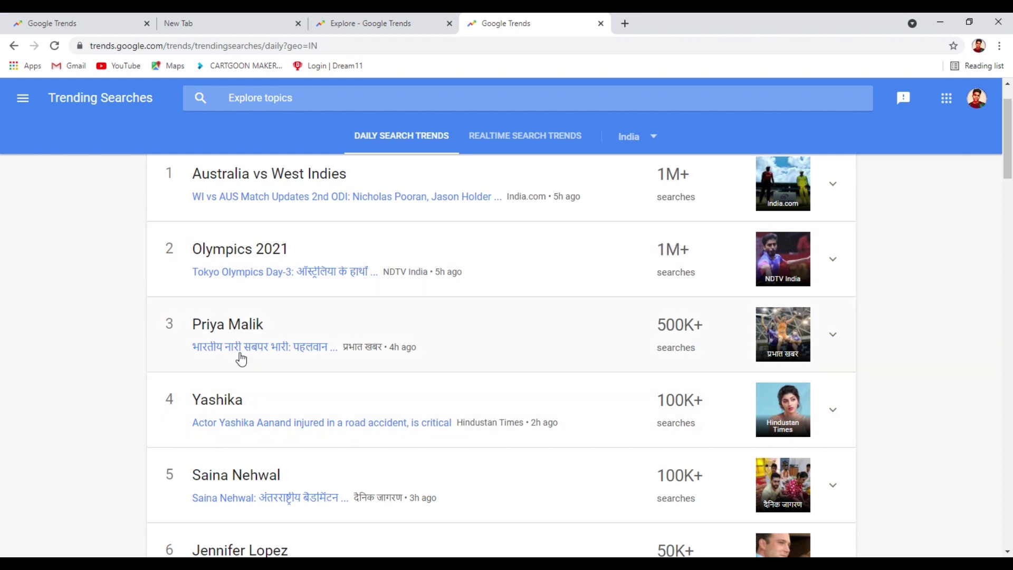
{"action": "scroll", "coordinate": [308, 419], "scroll_direction": "down", "scroll_amount": 8}
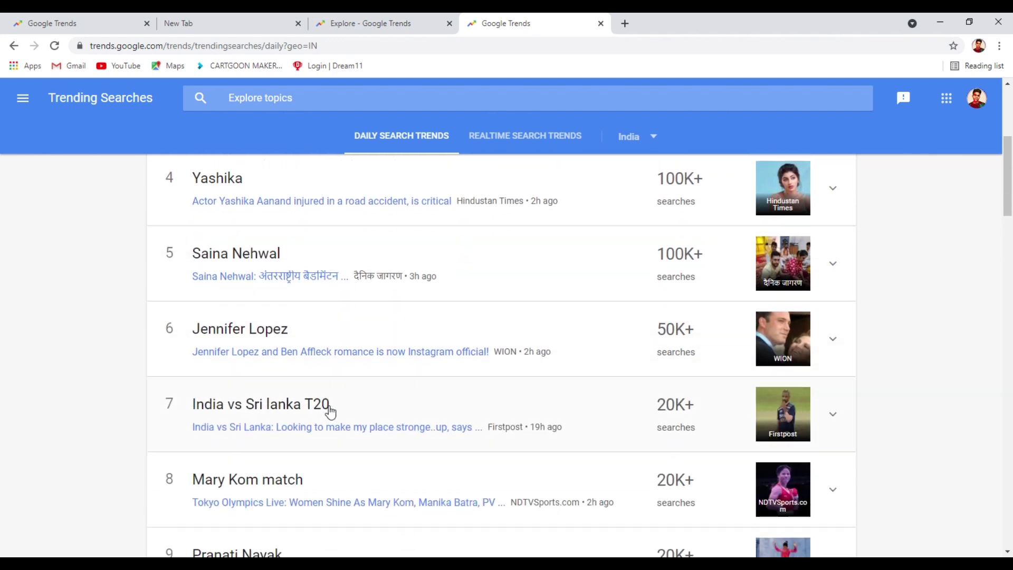
{"action": "scroll", "coordinate": [327, 411], "scroll_direction": "down", "scroll_amount": 4}
{"action": "scroll", "coordinate": [323, 426], "scroll_direction": "up", "scroll_amount": 12}
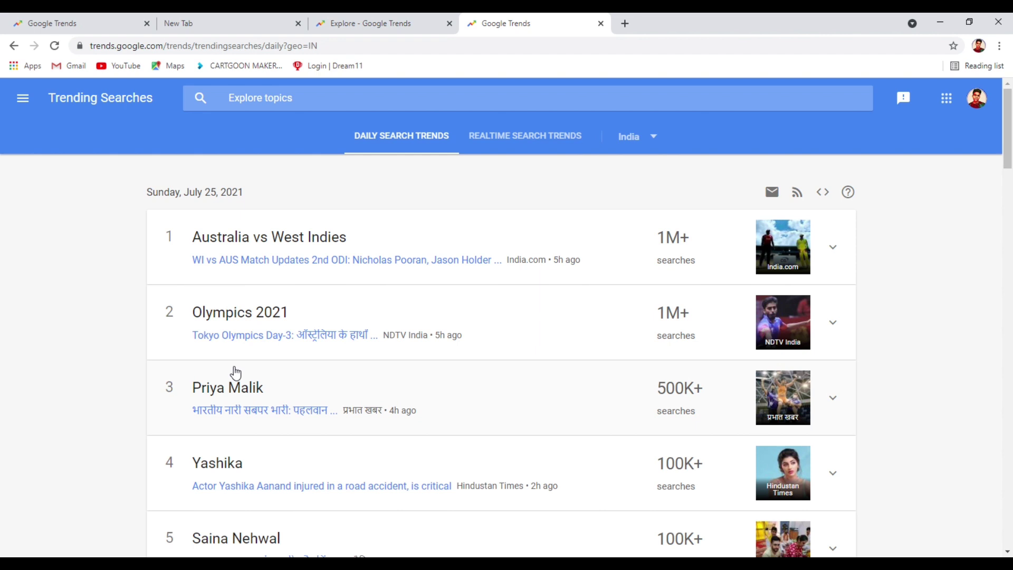
{"action": "scroll", "coordinate": [234, 364], "scroll_direction": "down", "scroll_amount": 2}
{"action": "scroll", "coordinate": [211, 379], "scroll_direction": "up", "scroll_amount": 2}
Go to the Explore page and dismiss the starting examples.
{"action": "left_click", "coordinate": [29, 103]}
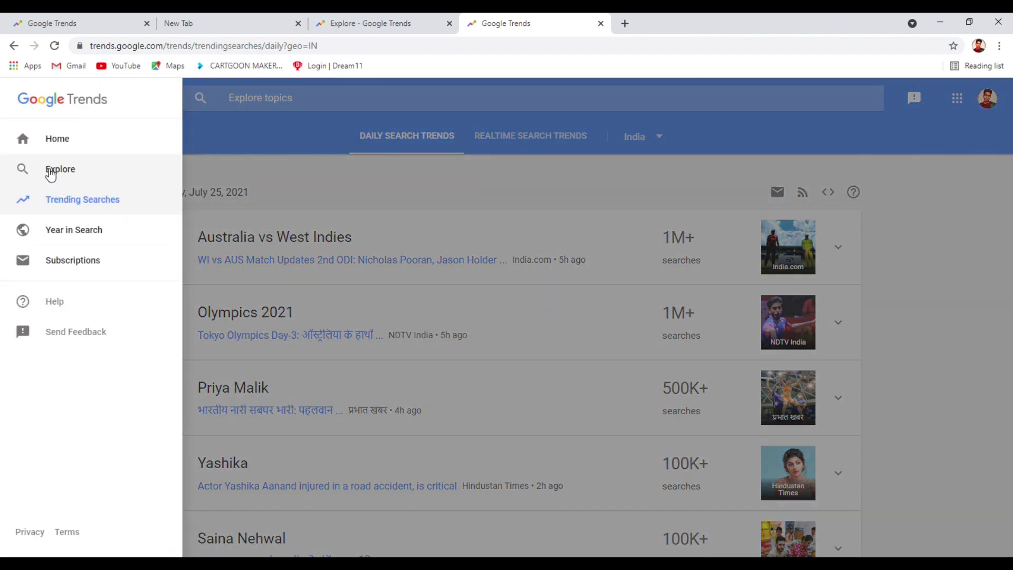
{"action": "left_click", "coordinate": [64, 173]}
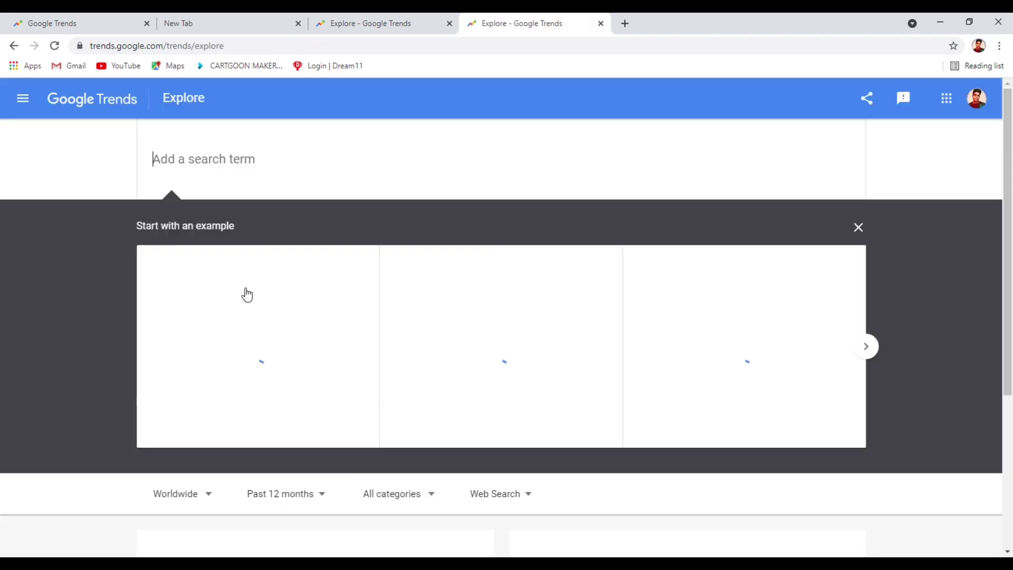
{"action": "left_click", "coordinate": [858, 227]}
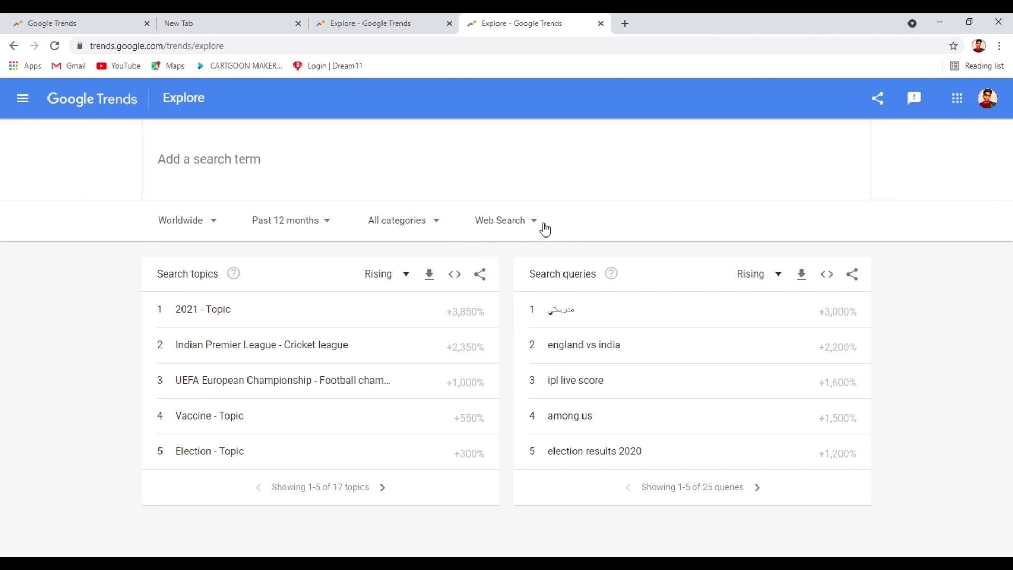
Switch the trend source to YouTube Search, look through the category options and choose All categories.
{"action": "left_click", "coordinate": [534, 221]}
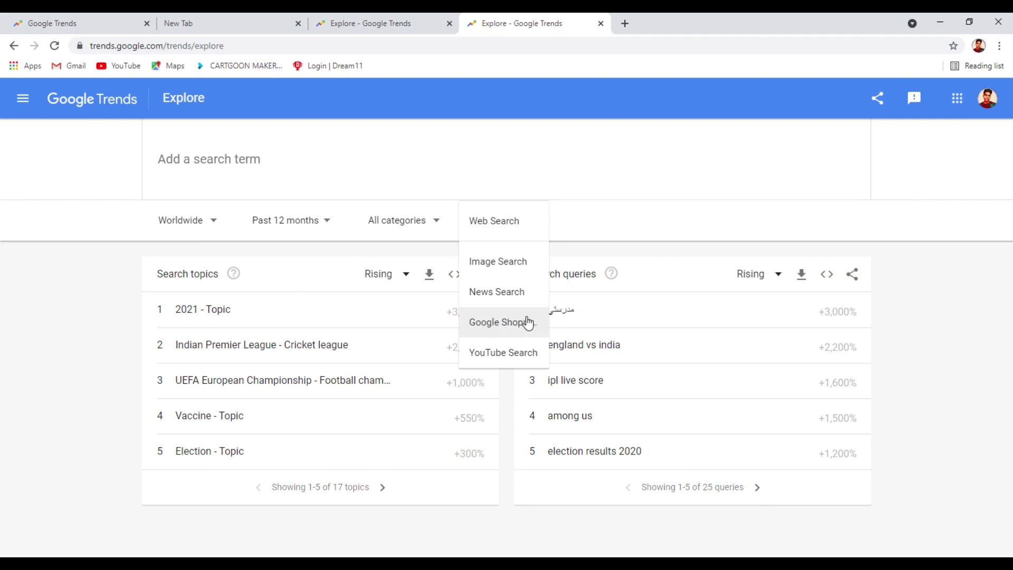
{"action": "left_click", "coordinate": [510, 358]}
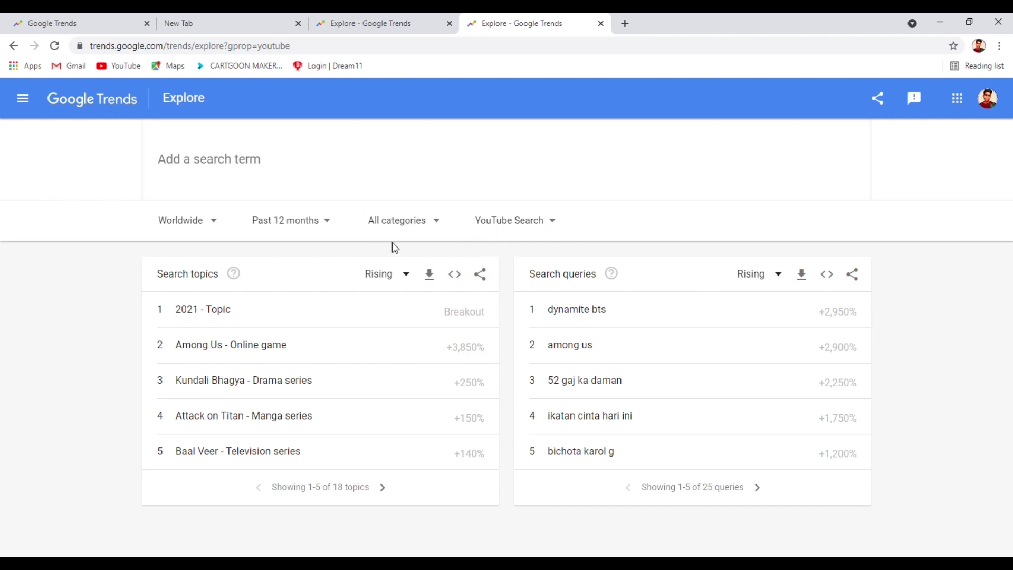
{"action": "left_click", "coordinate": [430, 231]}
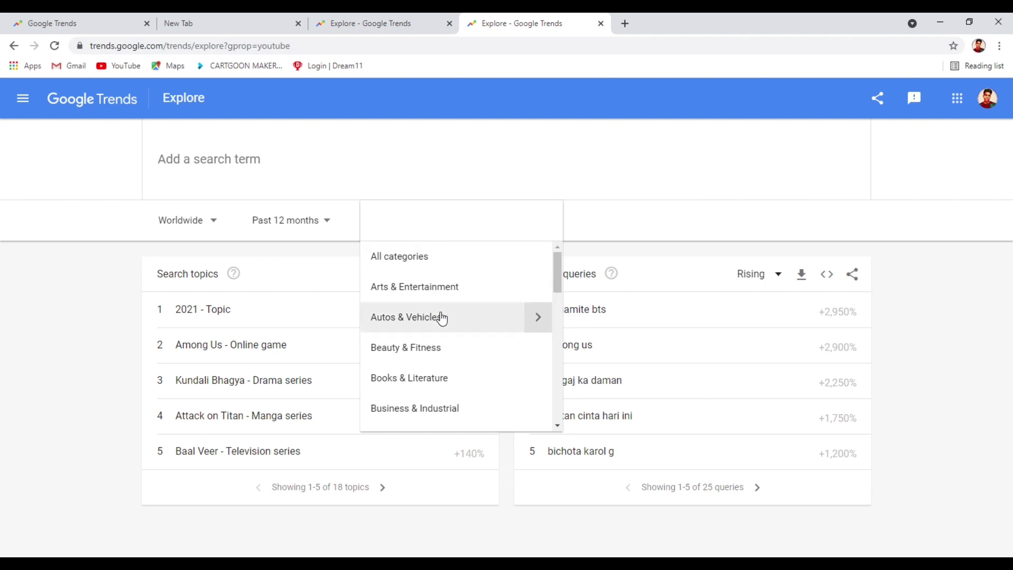
{"action": "scroll", "coordinate": [448, 328], "scroll_direction": "down", "scroll_amount": 7}
{"action": "scroll", "coordinate": [459, 316], "scroll_direction": "up", "scroll_amount": 7}
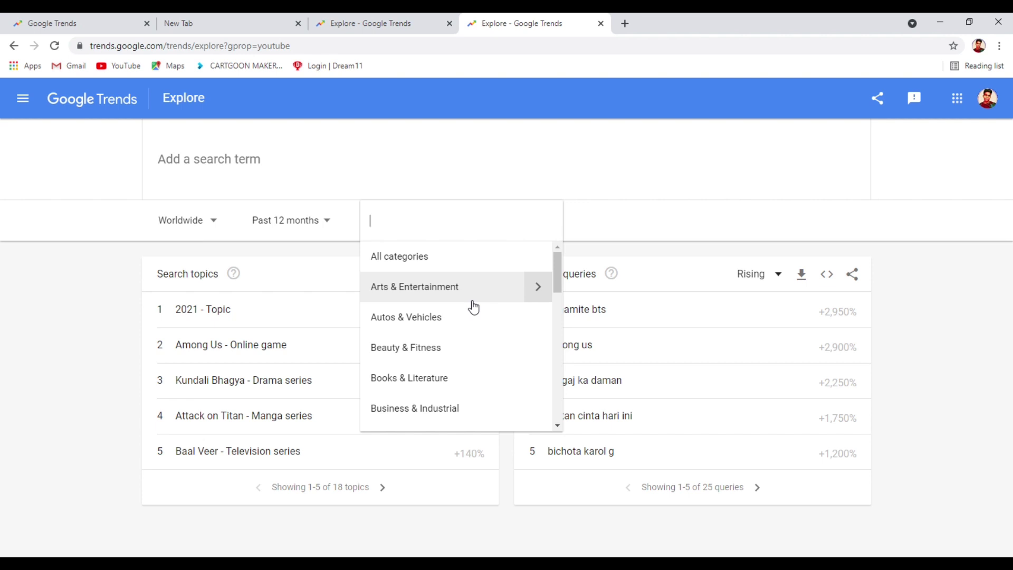
{"action": "scroll", "coordinate": [438, 316], "scroll_direction": "down", "scroll_amount": 7}
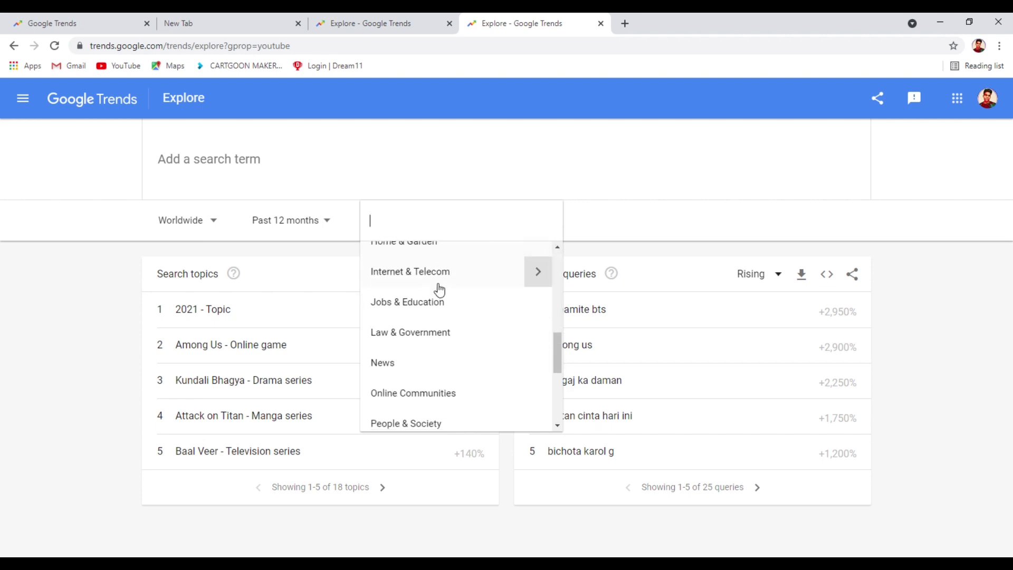
{"action": "scroll", "coordinate": [466, 334], "scroll_direction": "up", "scroll_amount": 7}
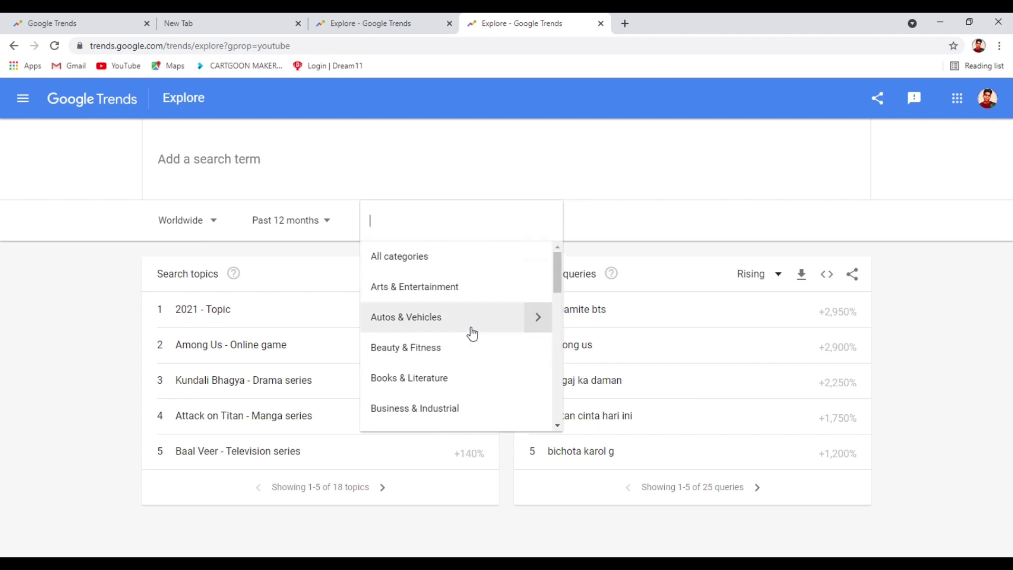
{"action": "left_click", "coordinate": [415, 258]}
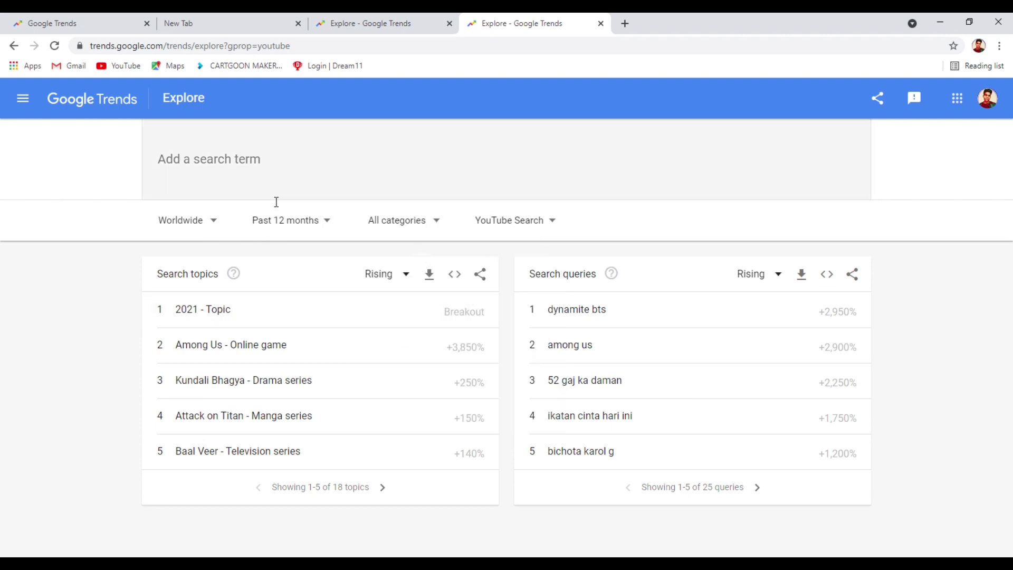
Review the available time ranges and regions, choosing Past 12 months and Worldwide.
{"action": "left_click", "coordinate": [331, 227]}
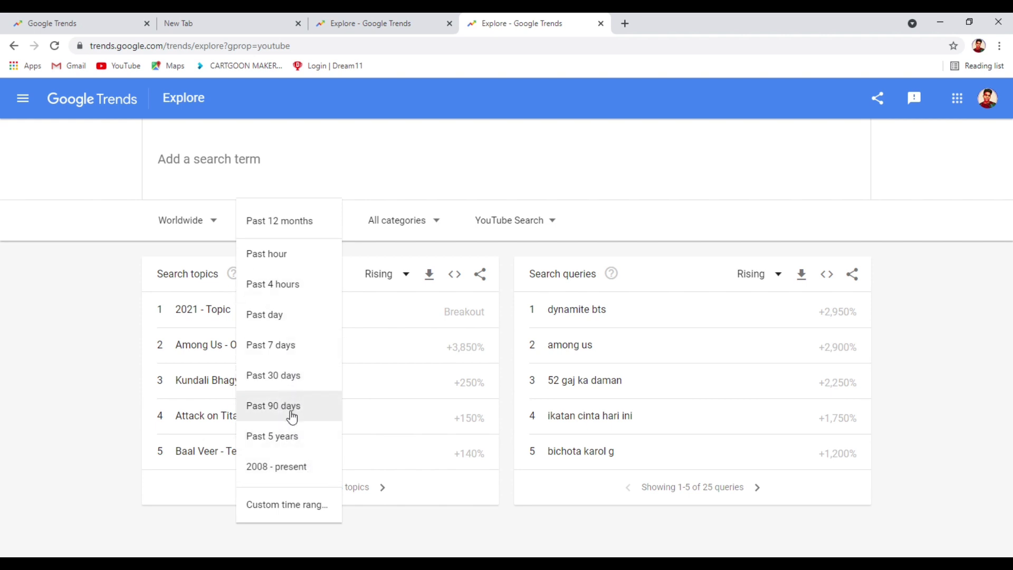
{"action": "left_click", "coordinate": [313, 221]}
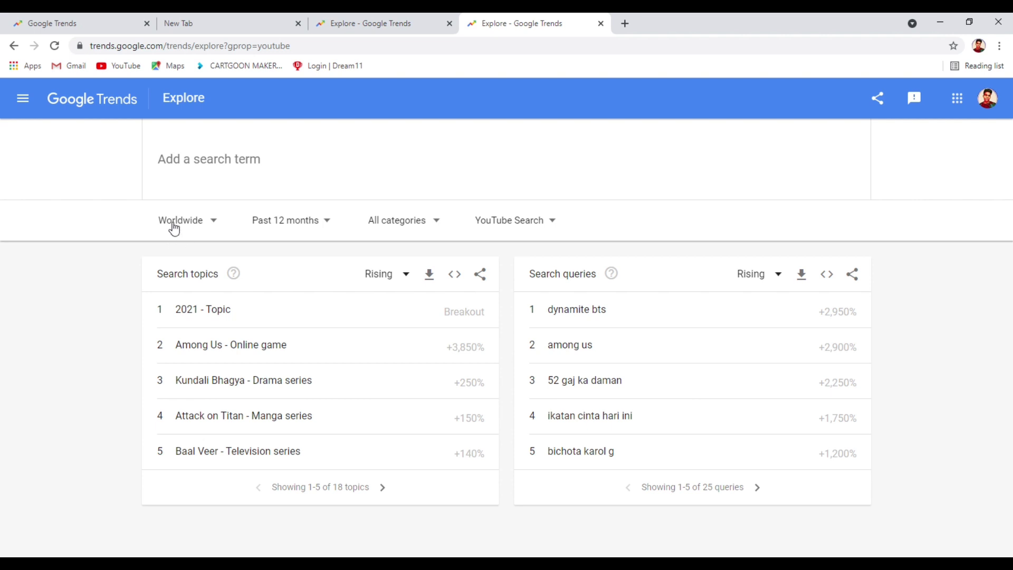
{"action": "left_click", "coordinate": [220, 232]}
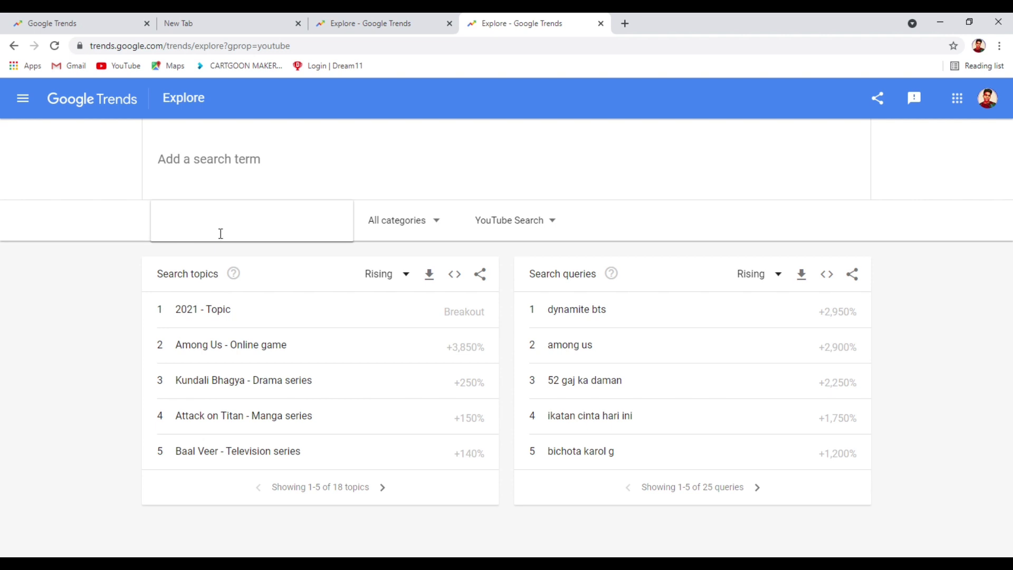
{"action": "scroll", "coordinate": [231, 355], "scroll_direction": "down", "scroll_amount": 7}
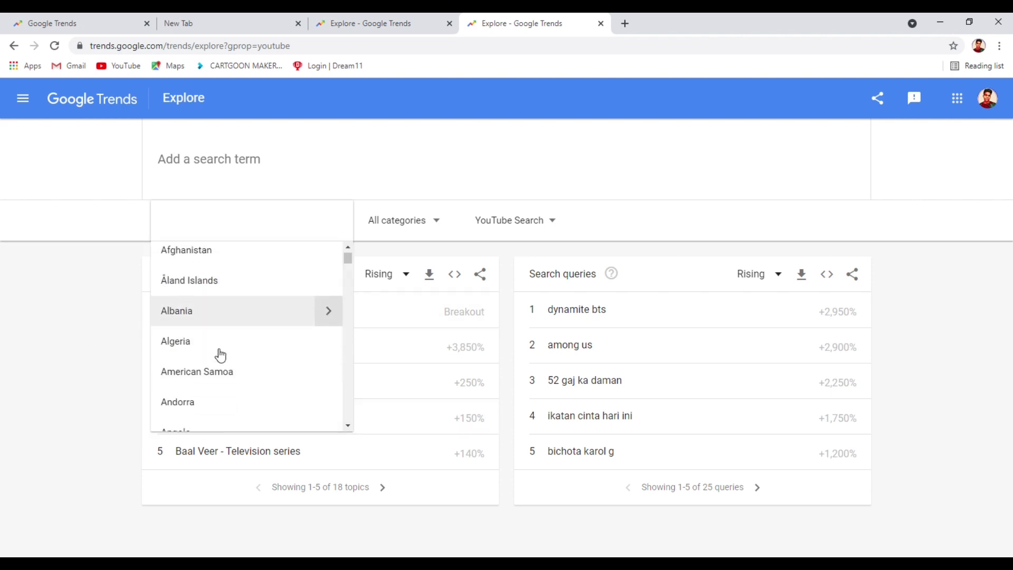
{"action": "scroll", "coordinate": [220, 355], "scroll_direction": "up", "scroll_amount": 7}
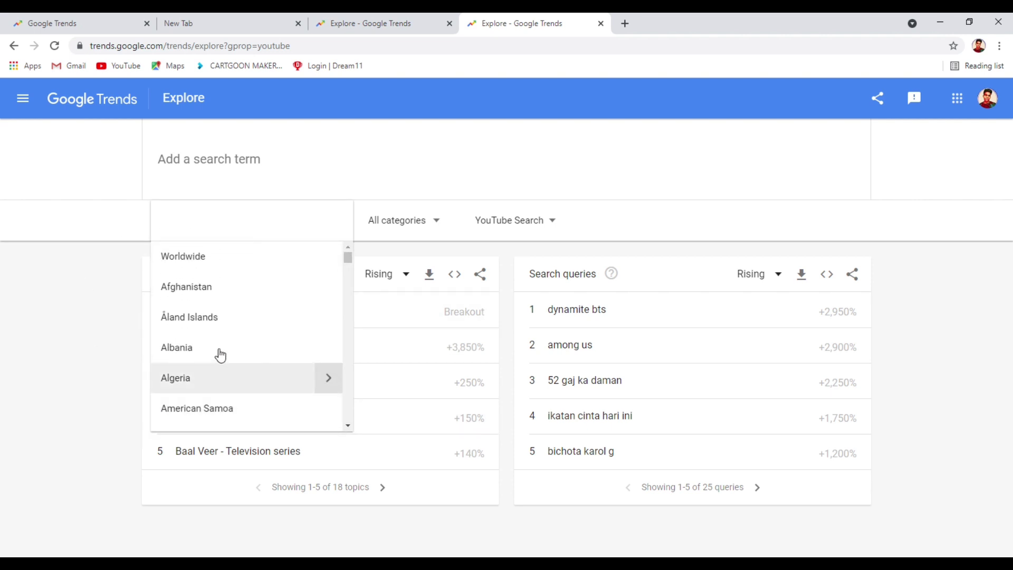
{"action": "scroll", "coordinate": [226, 353], "scroll_direction": "down", "scroll_amount": 5}
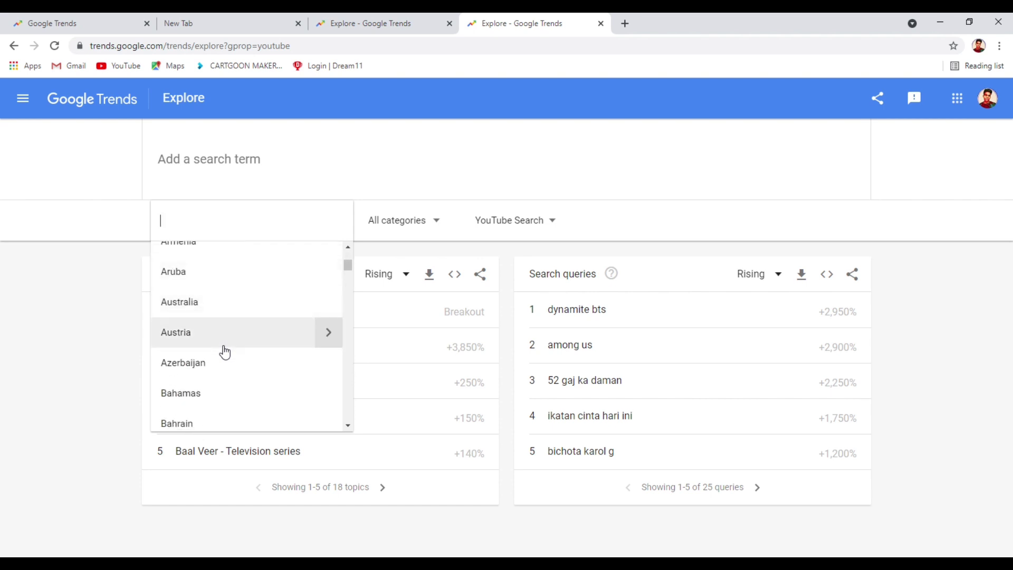
{"action": "scroll", "coordinate": [227, 350], "scroll_direction": "up", "scroll_amount": 5}
{"action": "scroll", "coordinate": [245, 357], "scroll_direction": "down", "scroll_amount": 3}
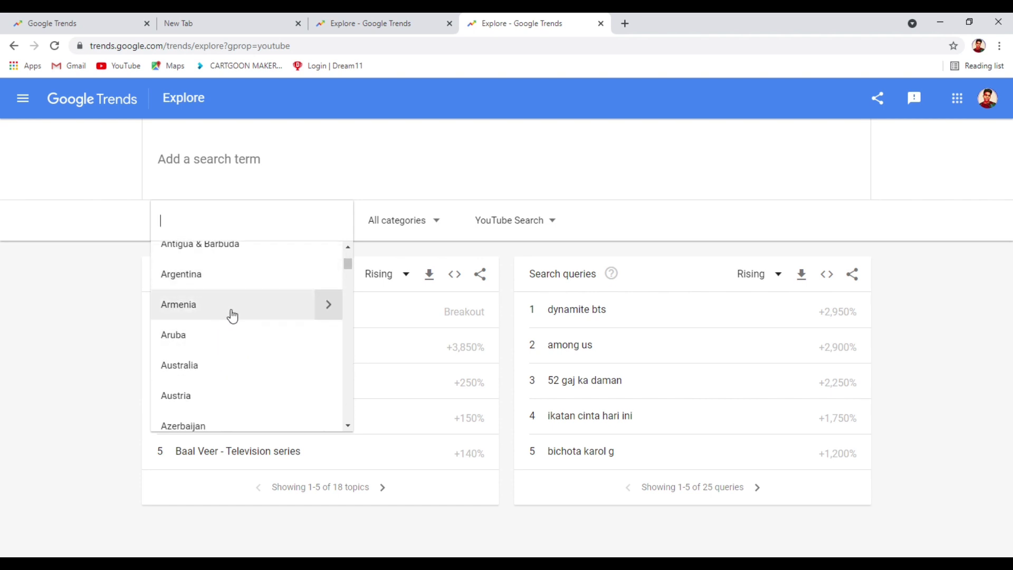
{"action": "scroll", "coordinate": [240, 328], "scroll_direction": "up", "scroll_amount": 1}
{"action": "scroll", "coordinate": [235, 310], "scroll_direction": "up", "scroll_amount": 5}
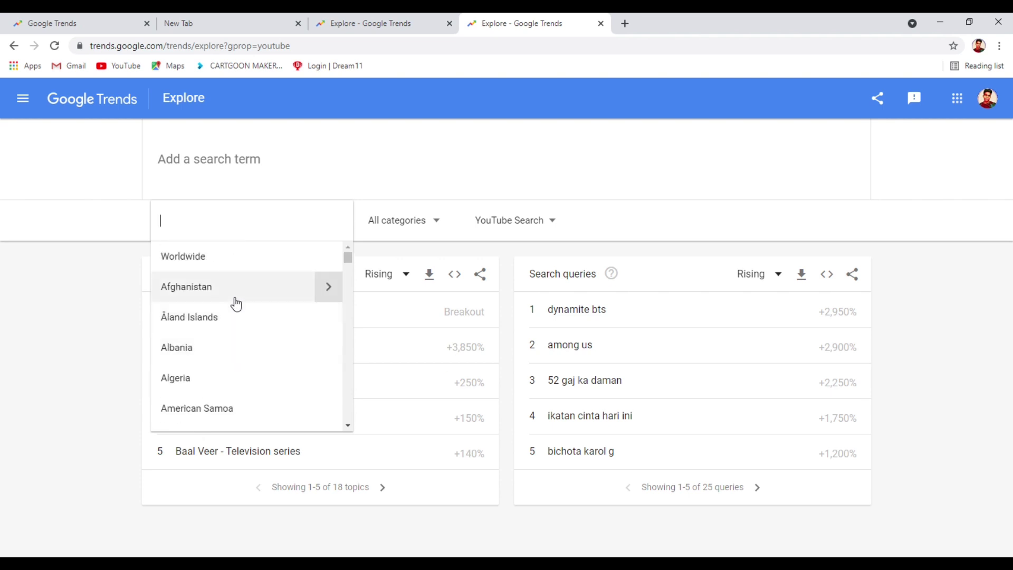
{"action": "left_click", "coordinate": [238, 264]}
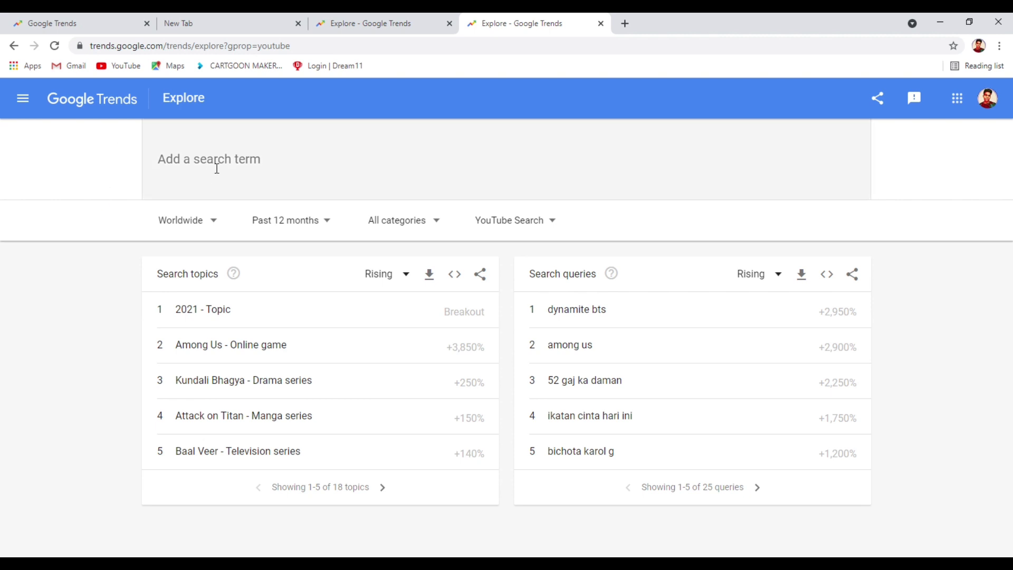
Explore the YouTube search trend for the search term "facebook".
{"action": "left_click", "coordinate": [217, 168]}
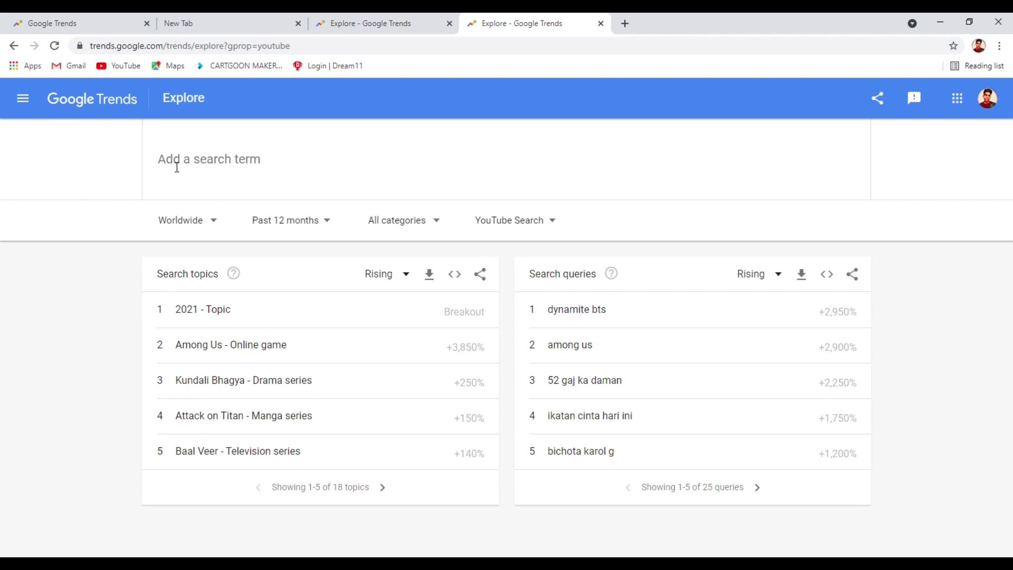
{"action": "type", "text": "face"}
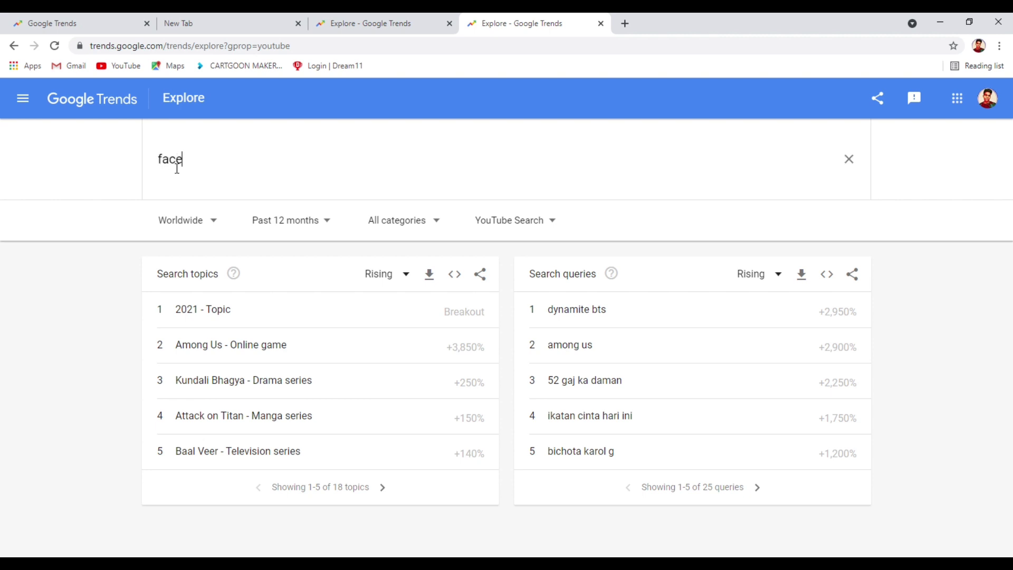
{"action": "type", "text": "book"}
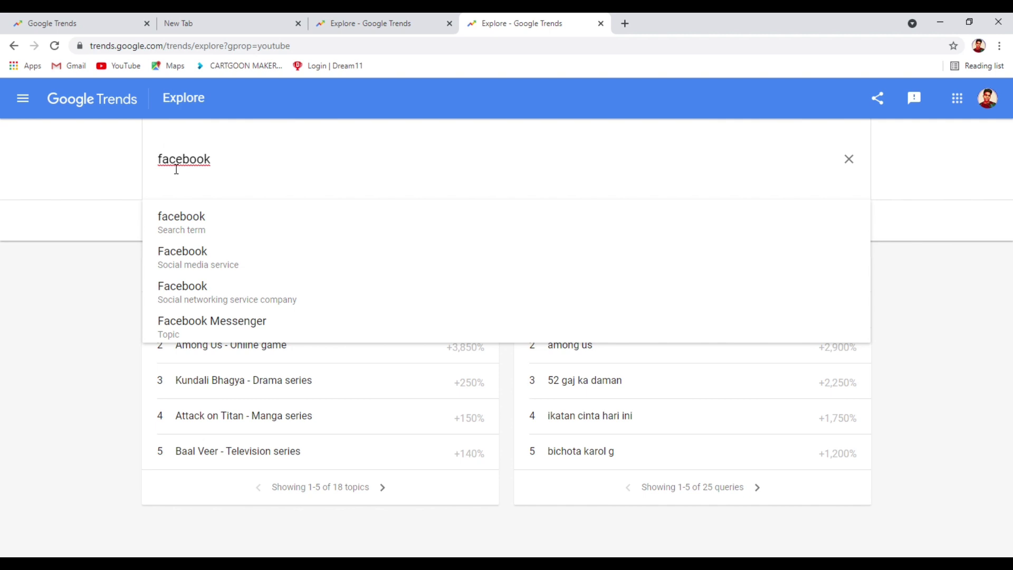
{"action": "key", "text": "Return"}
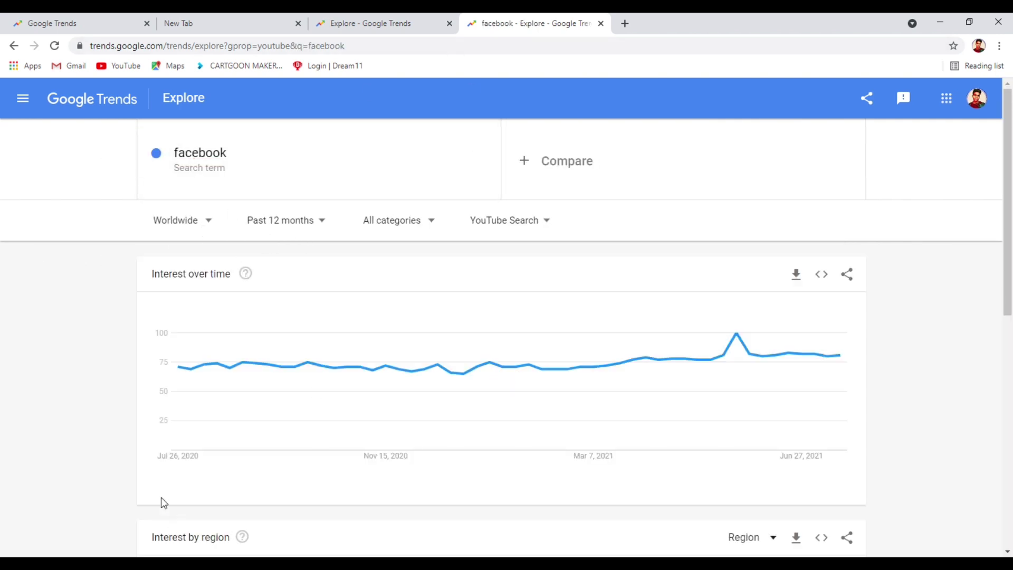
Examine the facebook results: interest over time, interest by region, and the related topics and queries.
{"action": "scroll", "coordinate": [680, 443], "scroll_direction": "down", "scroll_amount": 1}
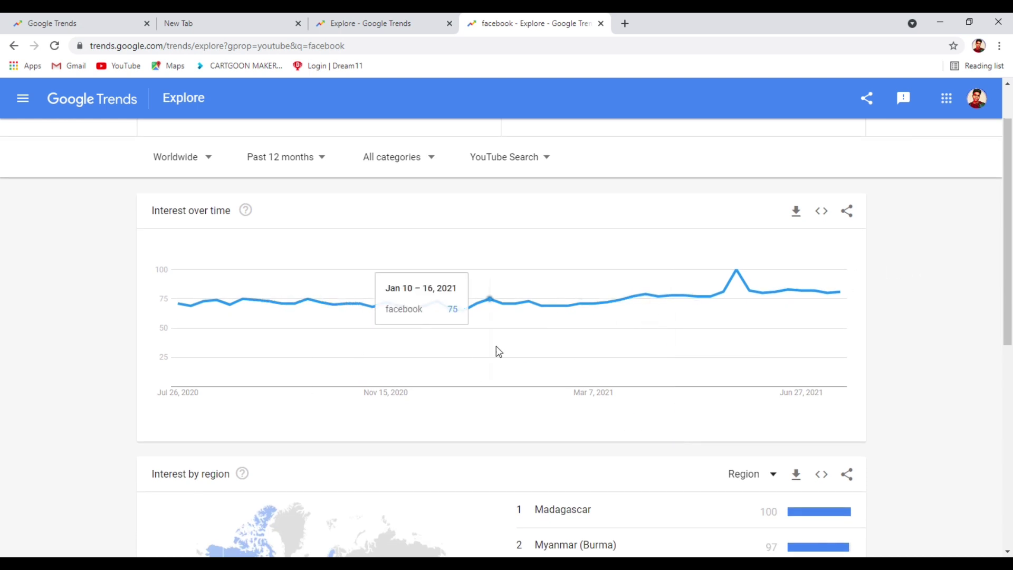
{"action": "scroll", "coordinate": [386, 502], "scroll_direction": "down", "scroll_amount": 4}
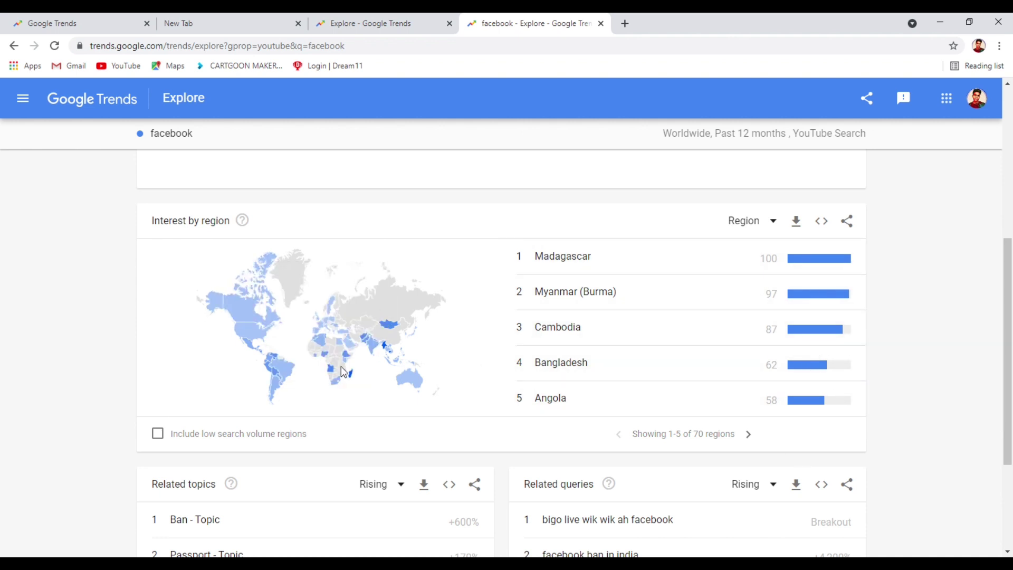
{"action": "scroll", "coordinate": [344, 385], "scroll_direction": "down", "scroll_amount": 3}
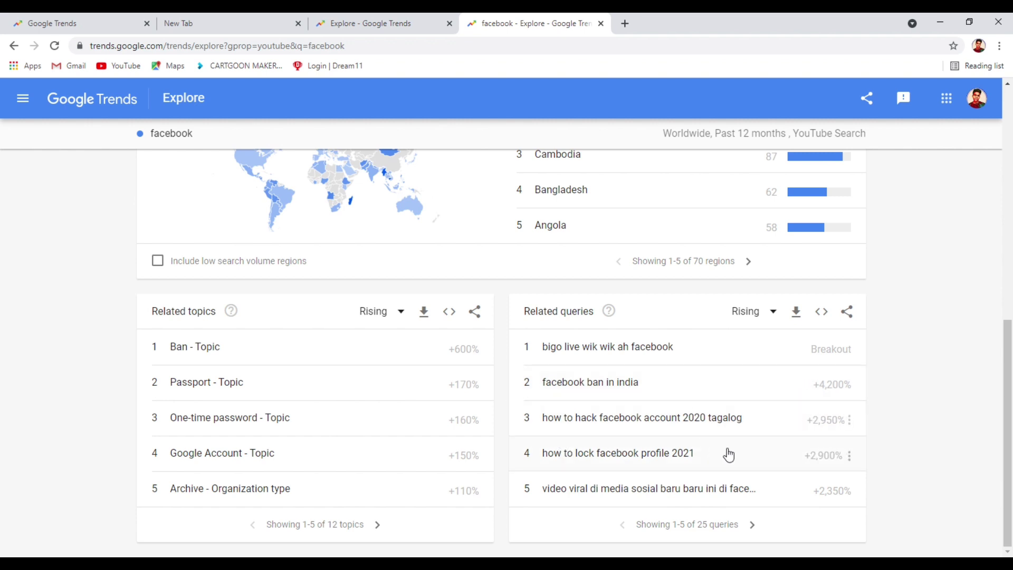
Replace the search term with "powerdirector" and review its interest over time, interest by region, and related topics and queries.
{"action": "scroll", "coordinate": [581, 461], "scroll_direction": "up", "scroll_amount": 5}
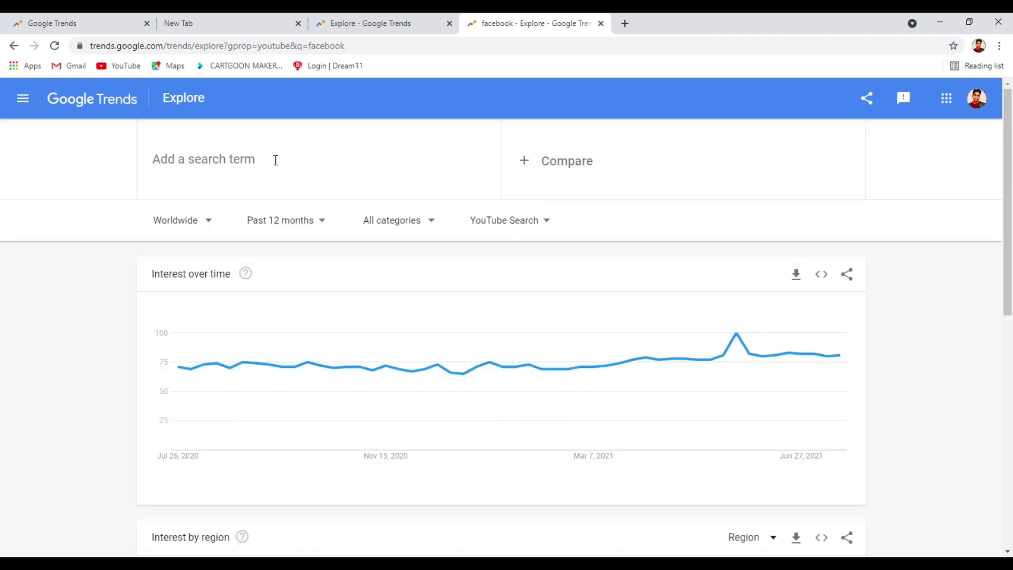
{"action": "type", "text": "pow"}
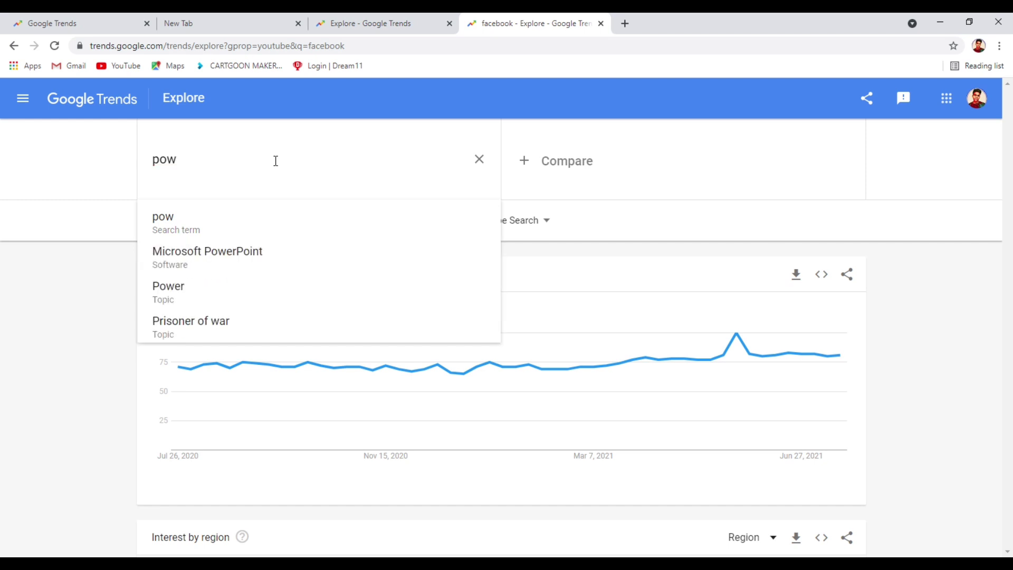
{"action": "type", "text": "erdi"}
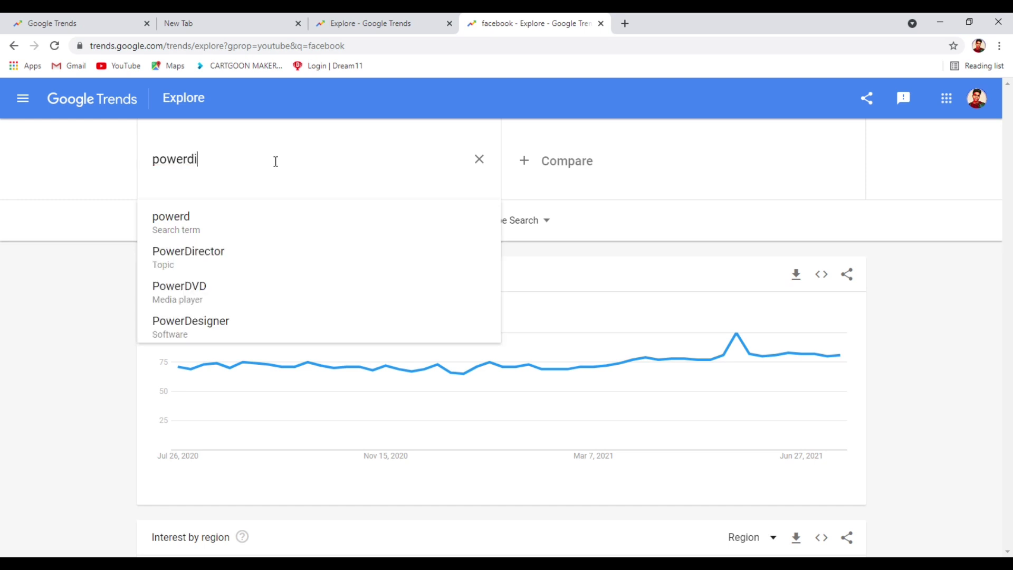
{"action": "type", "text": "rector"}
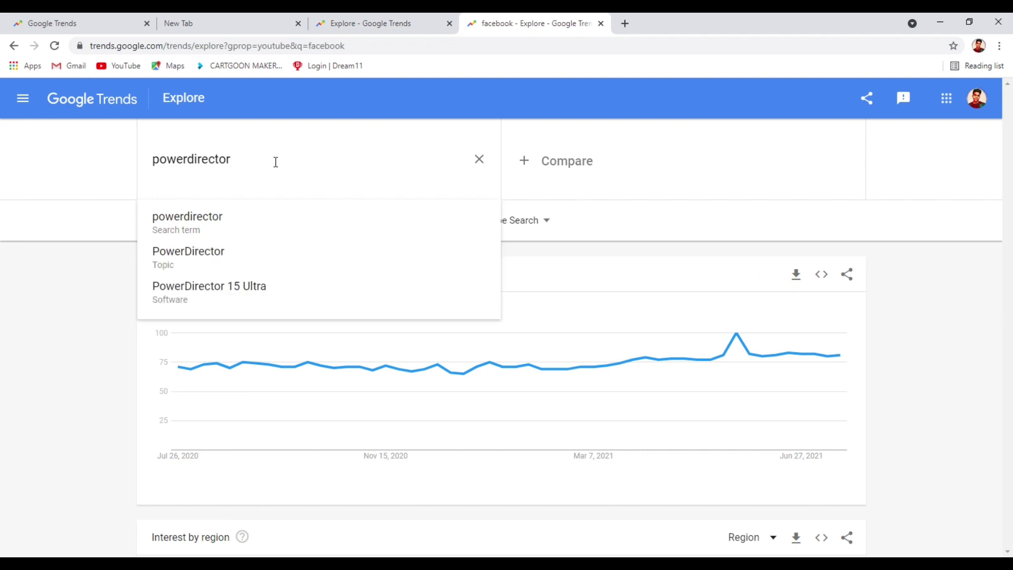
{"action": "key", "text": "Return"}
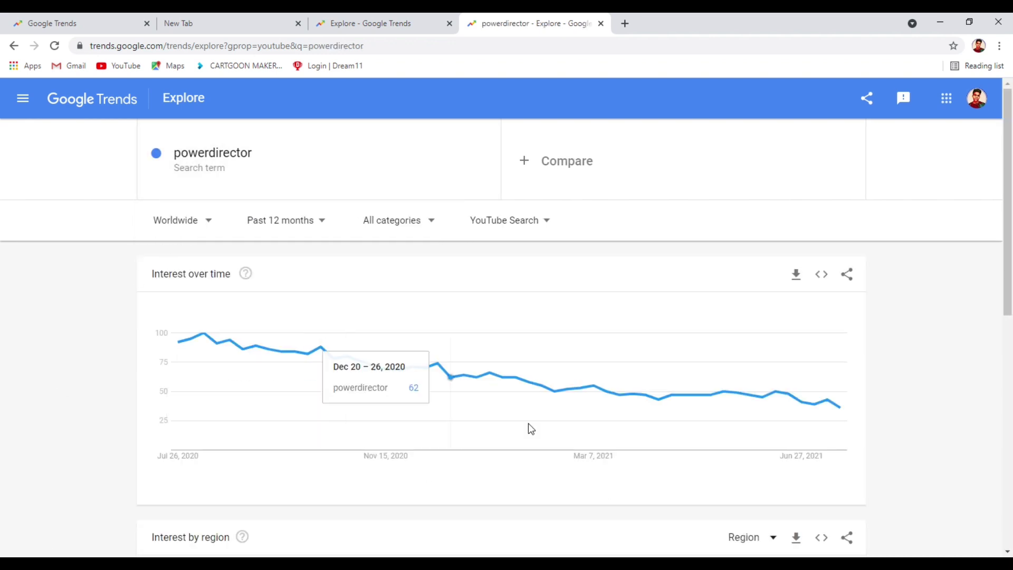
{"action": "scroll", "coordinate": [481, 366], "scroll_direction": "down", "scroll_amount": 3}
{"action": "scroll", "coordinate": [216, 176], "scroll_direction": "up", "scroll_amount": 3}
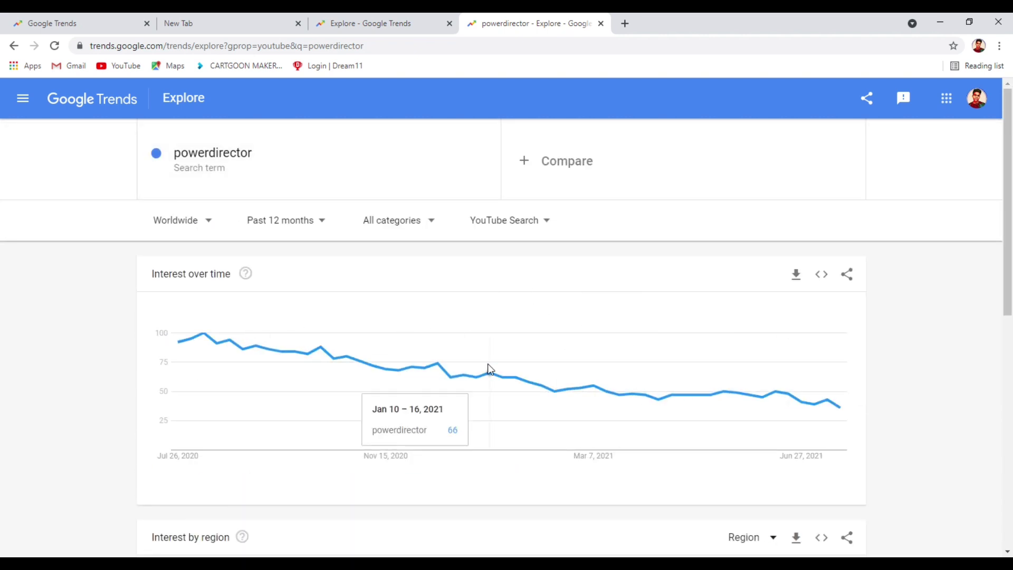
{"action": "scroll", "coordinate": [489, 364], "scroll_direction": "down", "scroll_amount": 5}
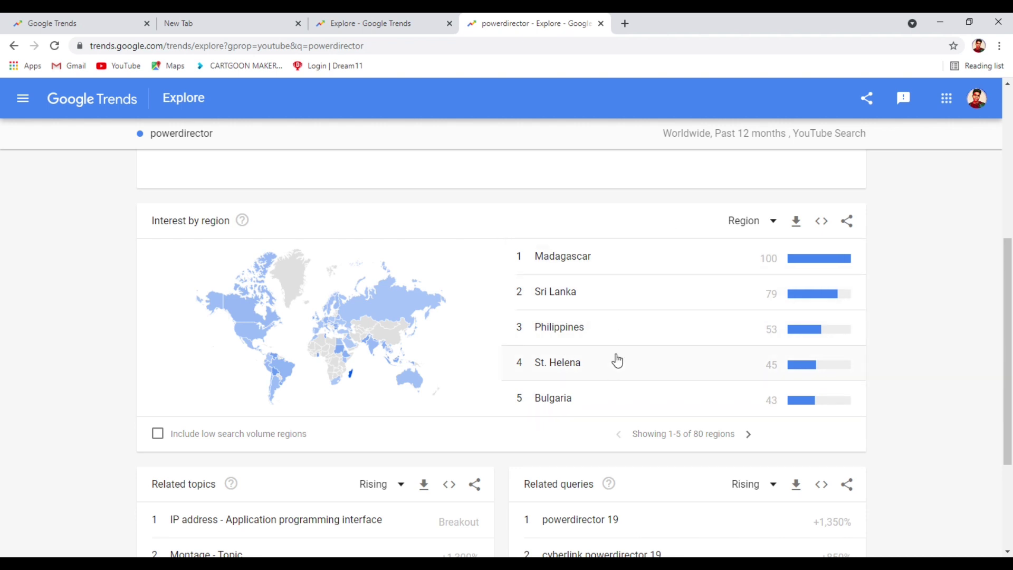
{"action": "scroll", "coordinate": [602, 390], "scroll_direction": "down", "scroll_amount": 3}
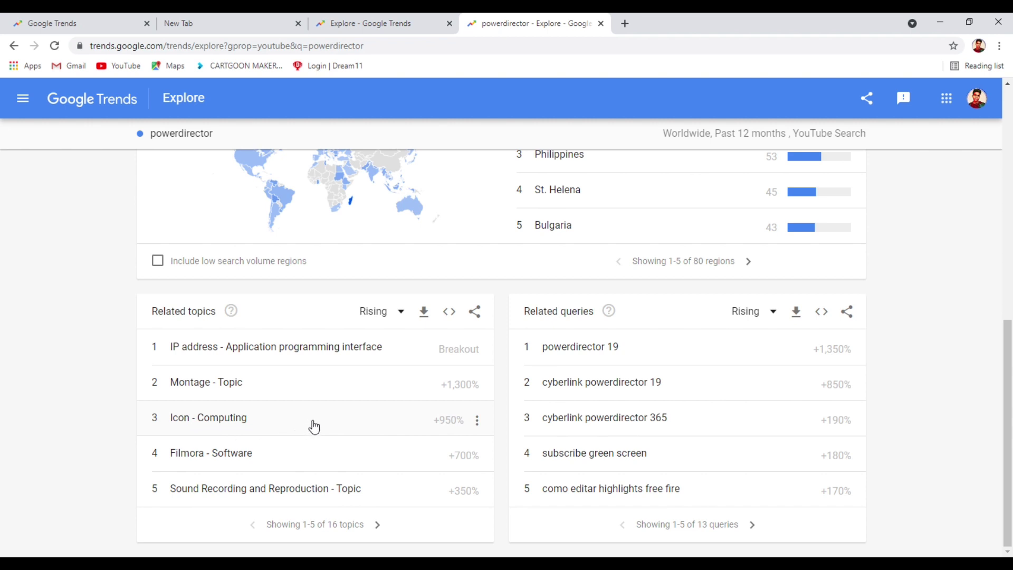
{"action": "scroll", "coordinate": [218, 421], "scroll_direction": "up", "scroll_amount": 1}
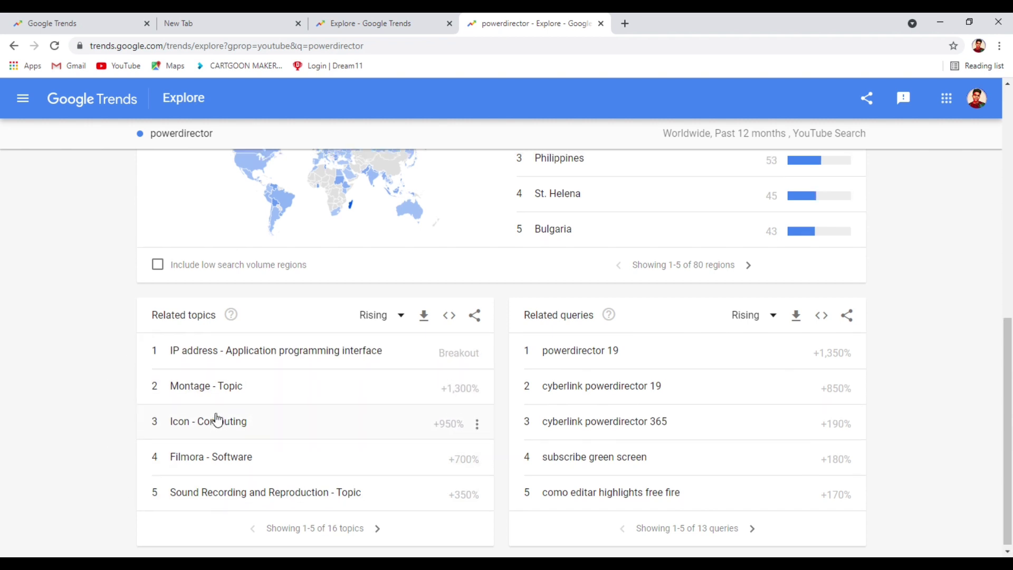
Replace the search term with "make money" and review its interest by region and the related topics and queries.
{"action": "scroll", "coordinate": [218, 421], "scroll_direction": "up", "scroll_amount": 10}
{"action": "left_click", "coordinate": [296, 165]}
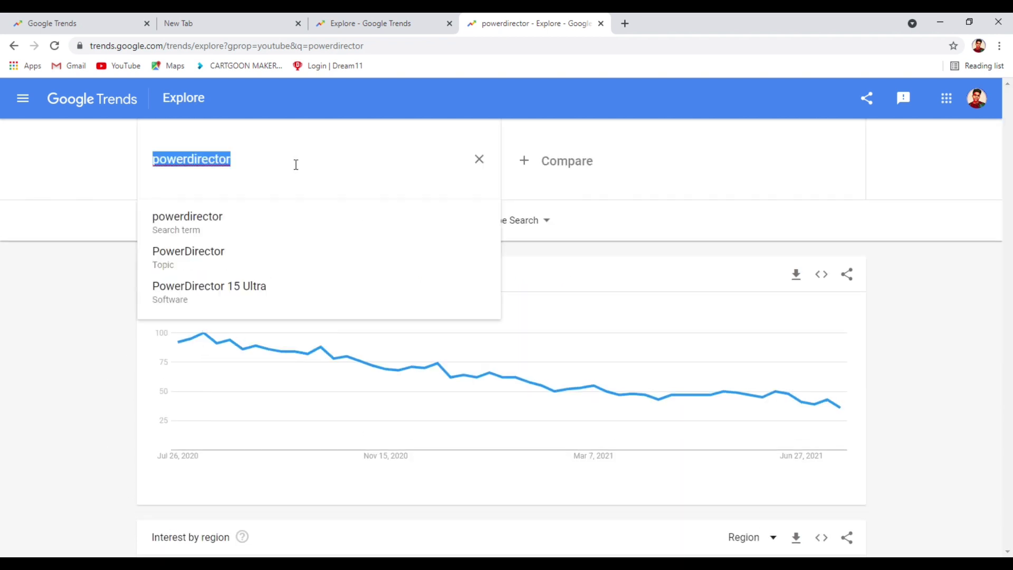
{"action": "type", "text": "make"}
{"action": "key", "text": "Return"}
{"action": "type", "text": "make "}
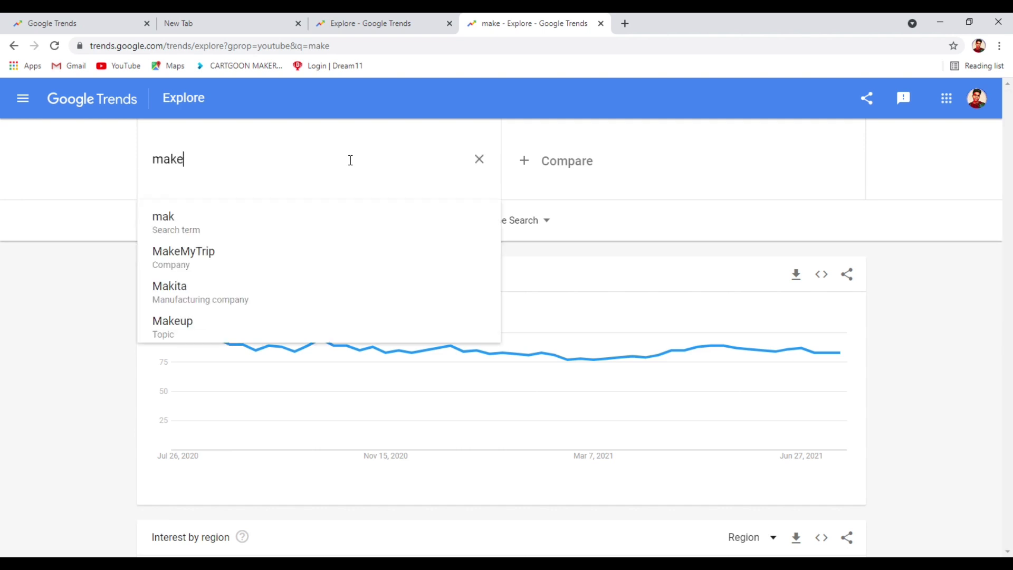
{"action": "type", "text": "money"}
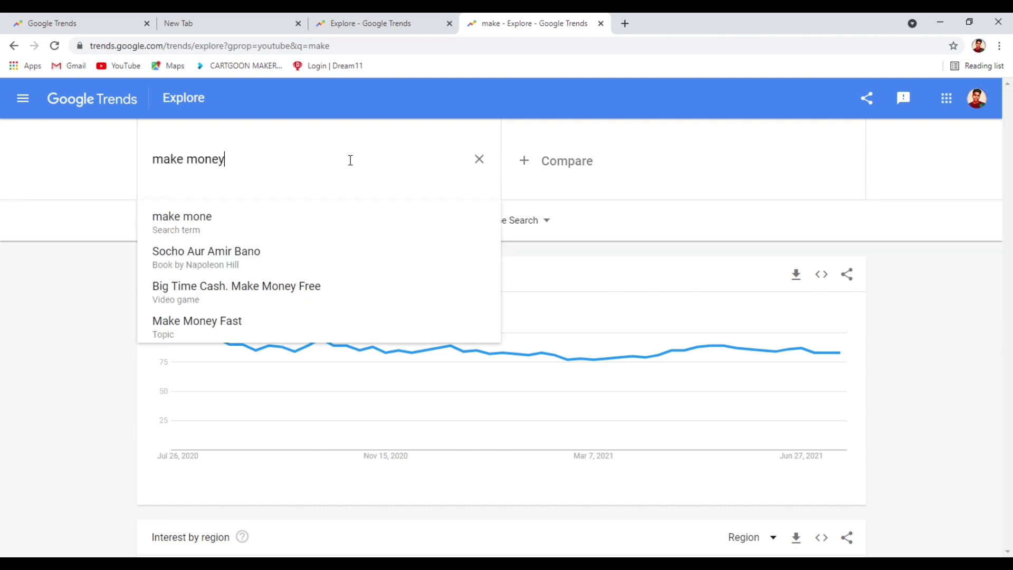
{"action": "key", "text": "Return"}
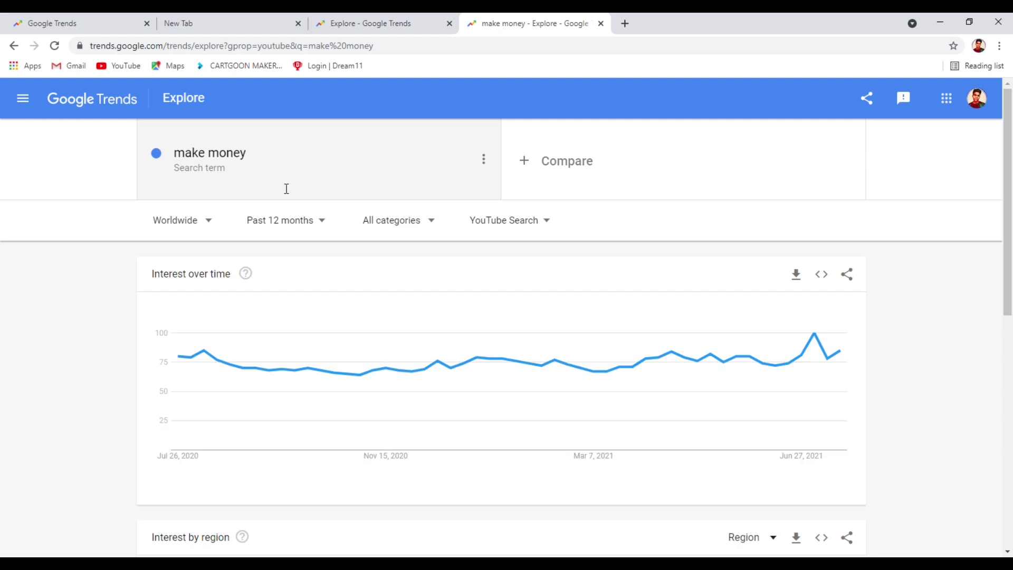
{"action": "scroll", "coordinate": [520, 379], "scroll_direction": "down", "scroll_amount": 6}
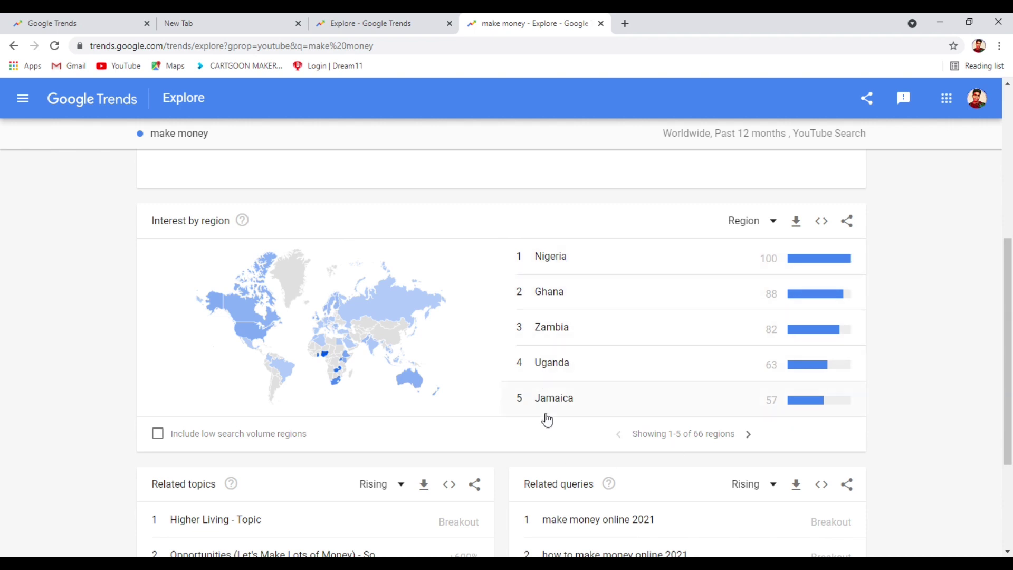
{"action": "scroll", "coordinate": [641, 420], "scroll_direction": "down", "scroll_amount": 2}
{"action": "scroll", "coordinate": [618, 206], "scroll_direction": "up", "scroll_amount": 1}
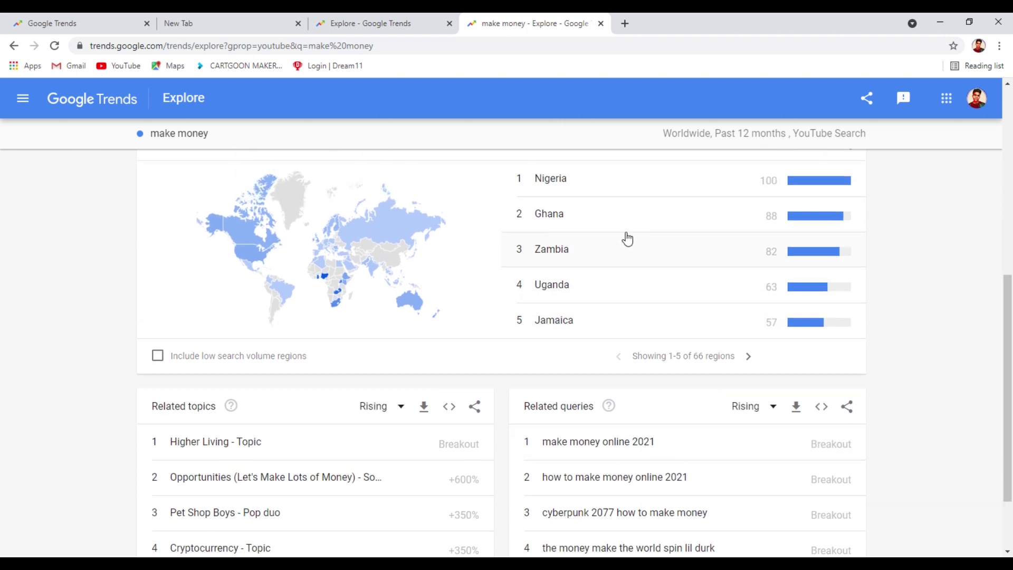
{"action": "scroll", "coordinate": [627, 239], "scroll_direction": "down", "scroll_amount": 2}
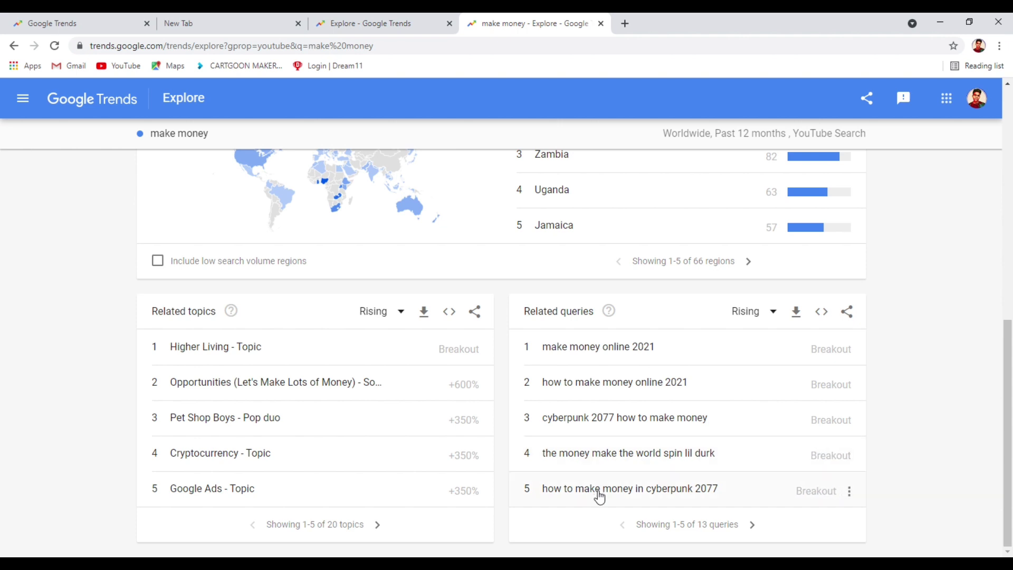
Replace the search term with "kine master" and review its interest by region and the related topics and queries.
{"action": "type", "text": "s"}
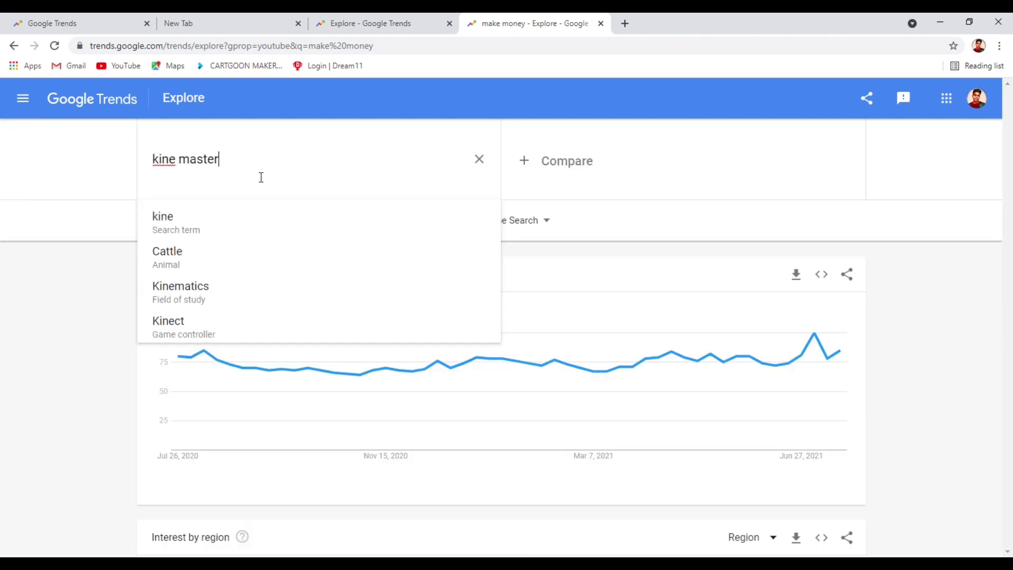
{"action": "type", "text": "ter"}
{"action": "key", "text": "Return"}
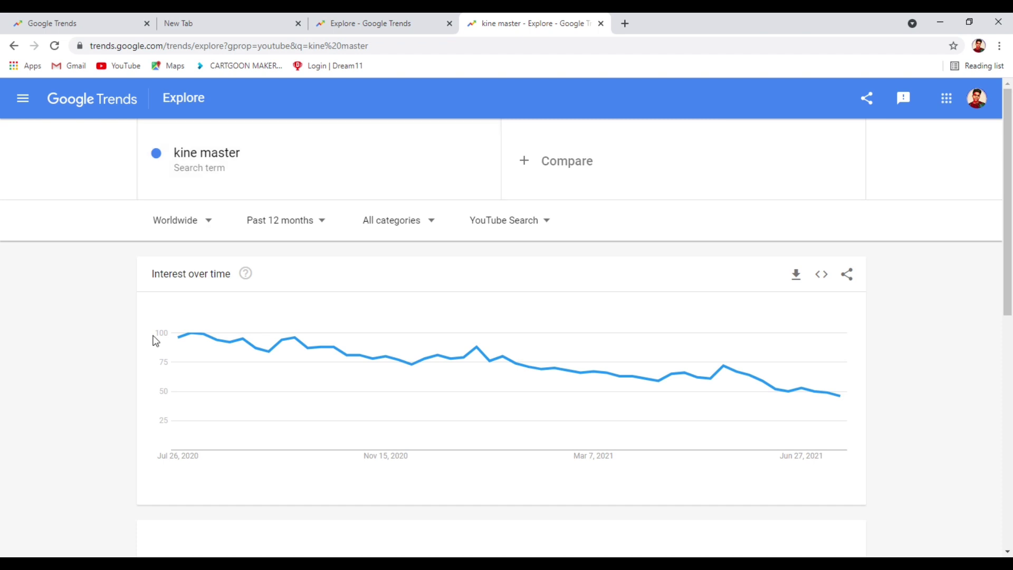
{"action": "scroll", "coordinate": [338, 437], "scroll_direction": "down", "scroll_amount": 8}
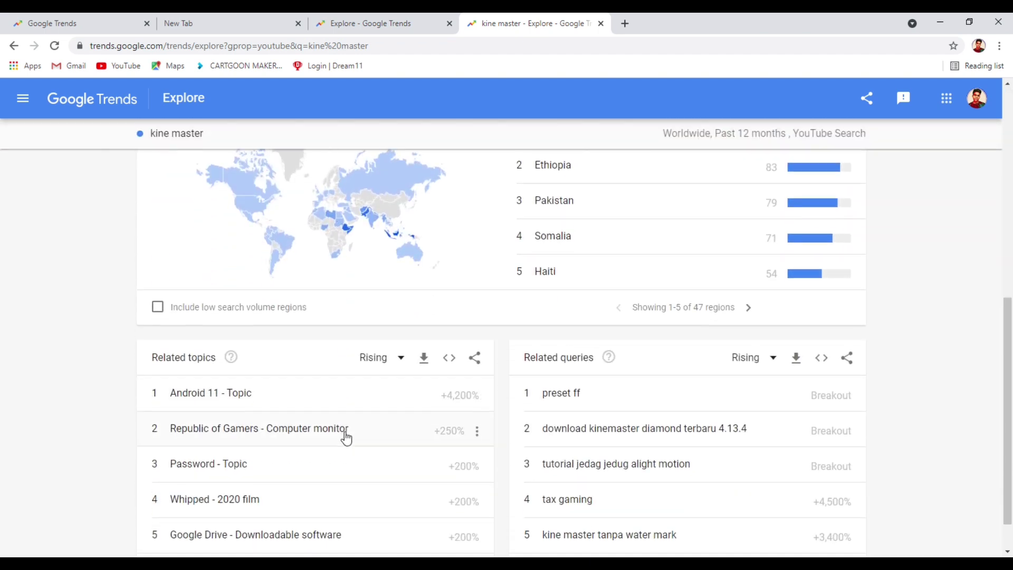
{"action": "scroll", "coordinate": [344, 436], "scroll_direction": "up", "scroll_amount": 2}
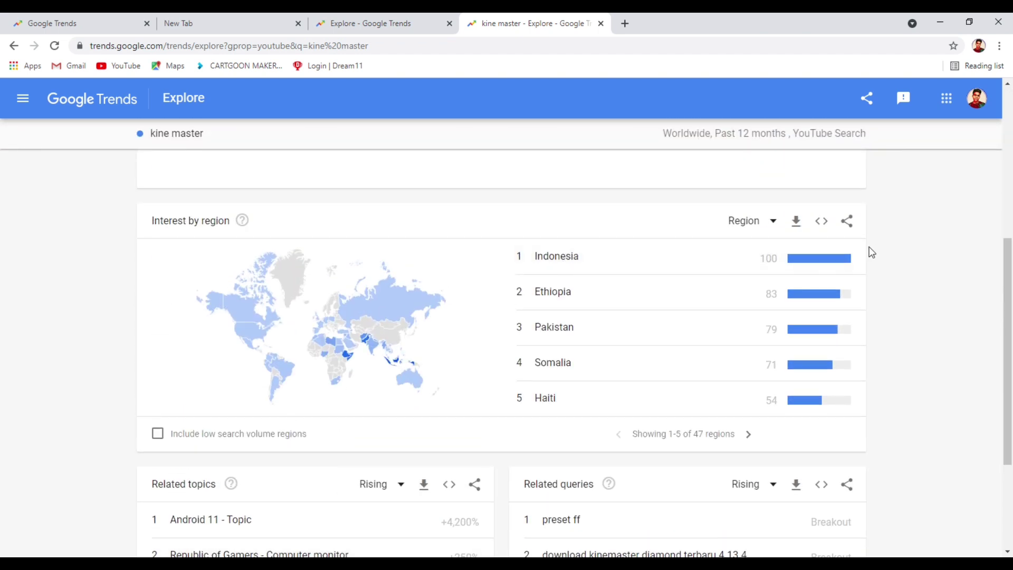
{"action": "scroll", "coordinate": [154, 467], "scroll_direction": "down", "scroll_amount": 3}
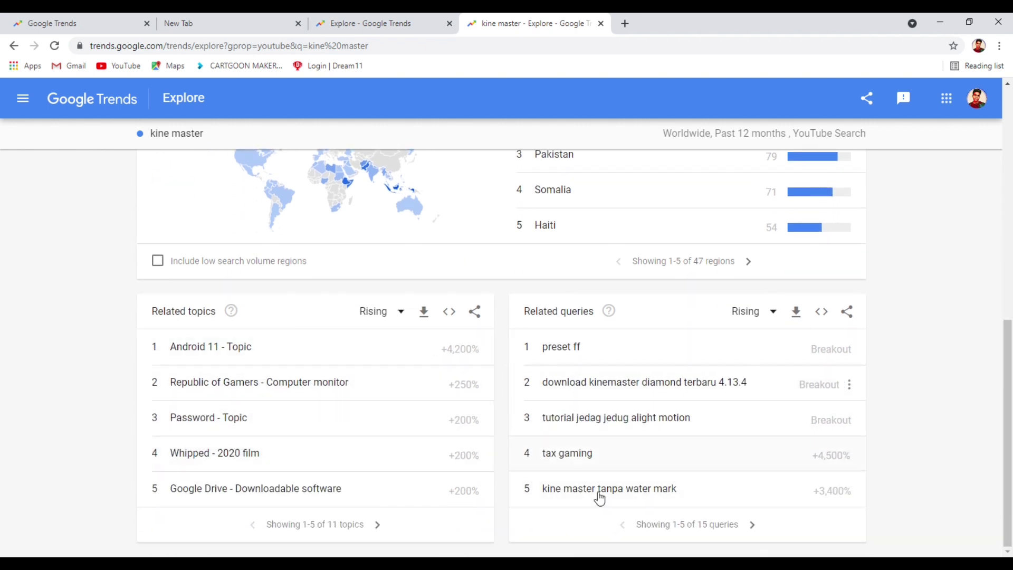
Page back and forth through the related queries for kine master, finishing on queries 11-15.
{"action": "left_click", "coordinate": [753, 524]}
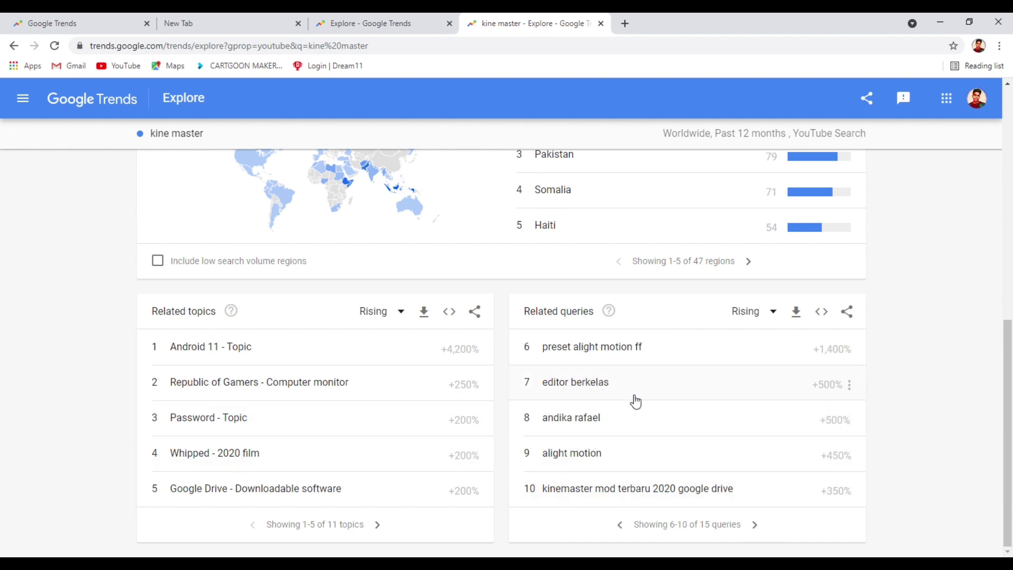
{"action": "left_click", "coordinate": [753, 525]}
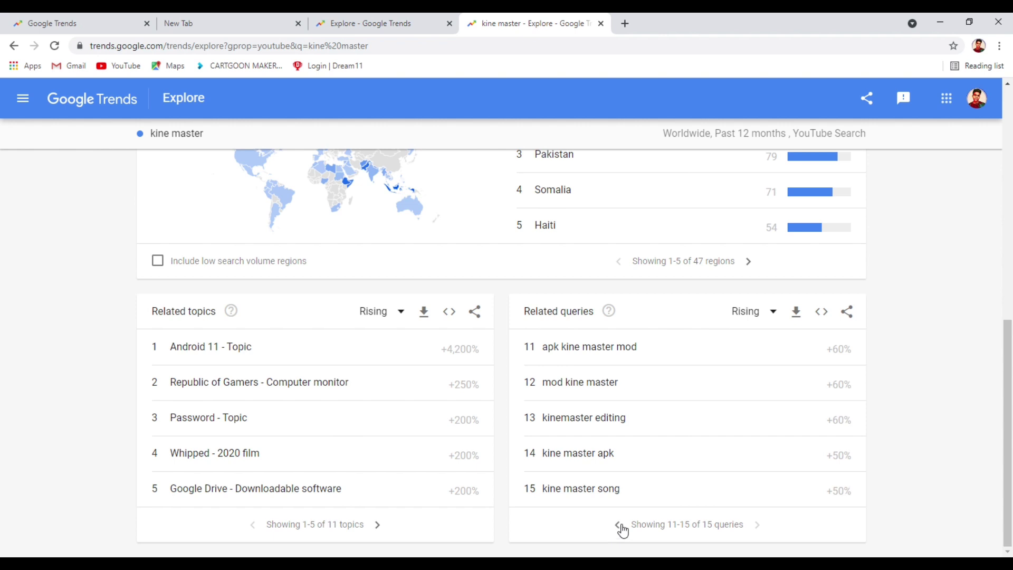
{"action": "double_click", "coordinate": [621, 525]}
{"action": "left_click", "coordinate": [754, 524]}
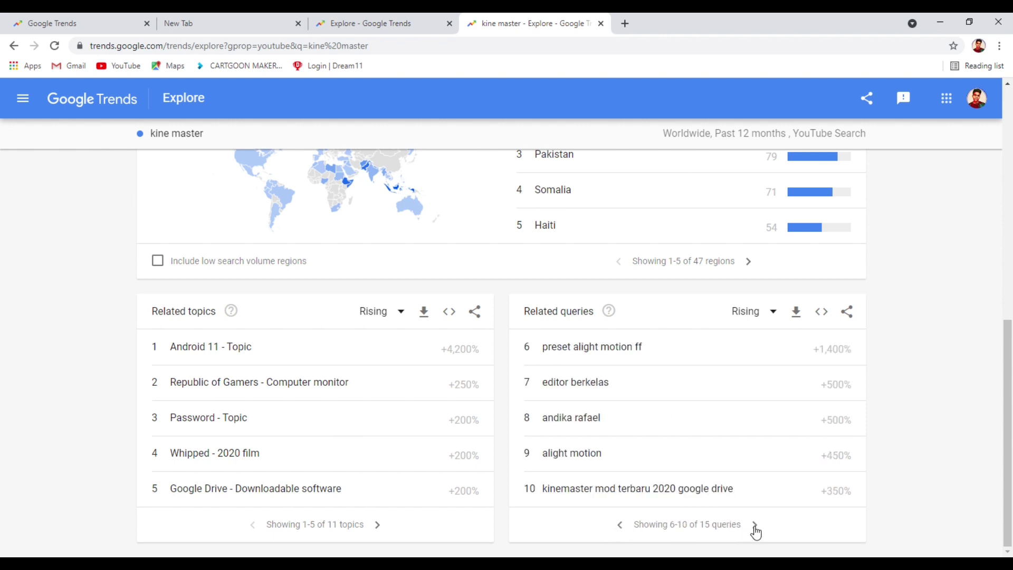
{"action": "left_click", "coordinate": [752, 524]}
Clear the "kine master" search term so the term field is empty.
{"action": "scroll", "coordinate": [406, 360], "scroll_direction": "up", "scroll_amount": 6}
{"action": "scroll", "coordinate": [406, 360], "scroll_direction": "up", "scroll_amount": 3}
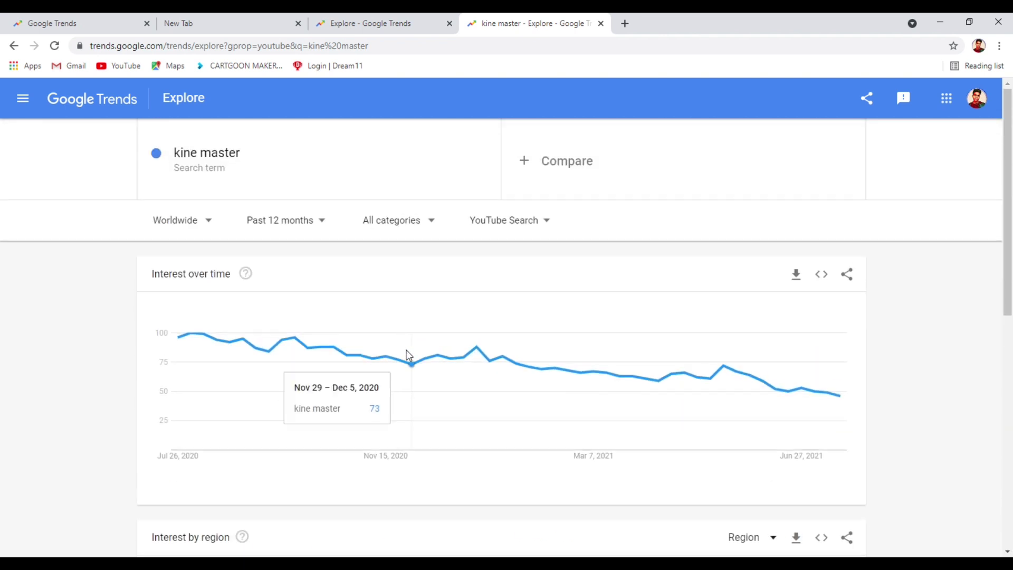
{"action": "left_click", "coordinate": [319, 219]}
{"action": "left_click", "coordinate": [296, 167]}
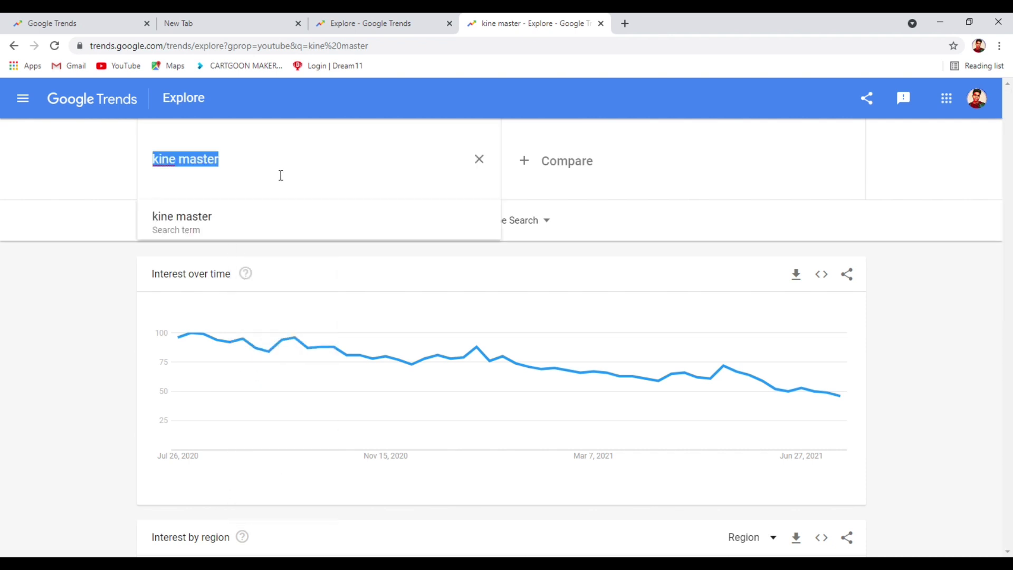
{"action": "key", "text": "BackSpace"}
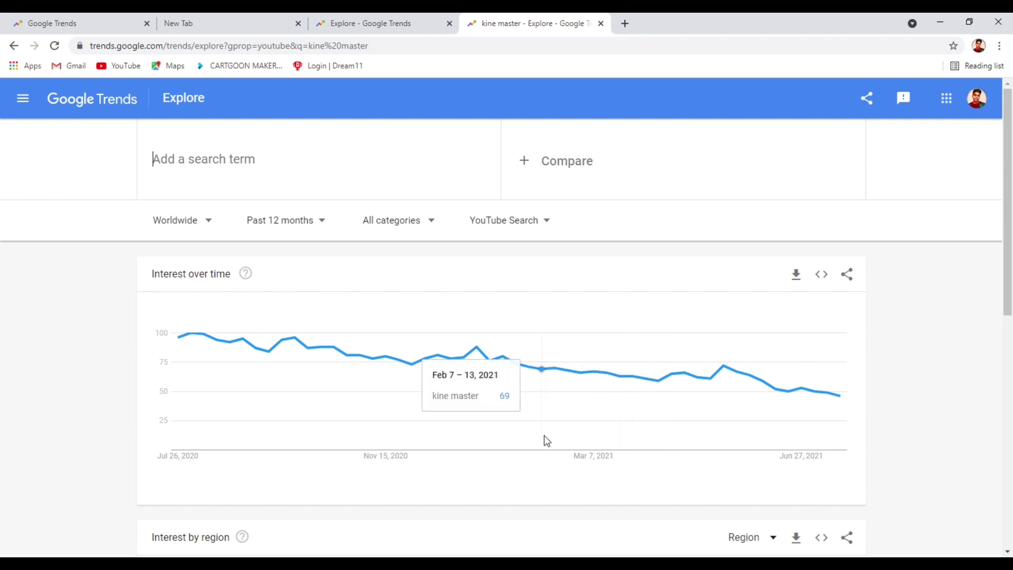
Look over the kine master report again, from the interest-over-time chart to the related topics and queries.
{"action": "scroll", "coordinate": [546, 441], "scroll_direction": "down", "scroll_amount": 8}
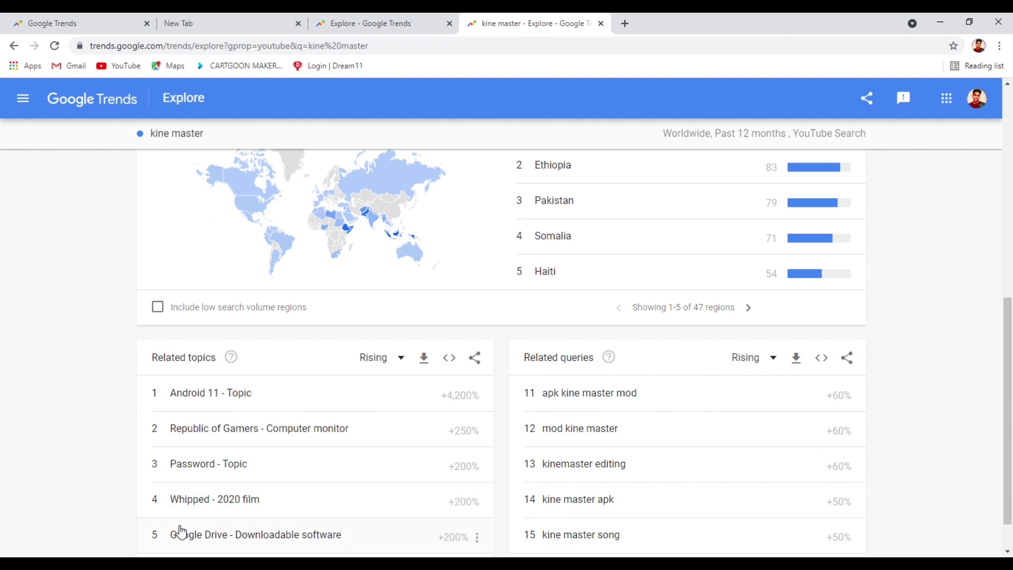
{"action": "scroll", "coordinate": [247, 500], "scroll_direction": "down", "scroll_amount": 1}
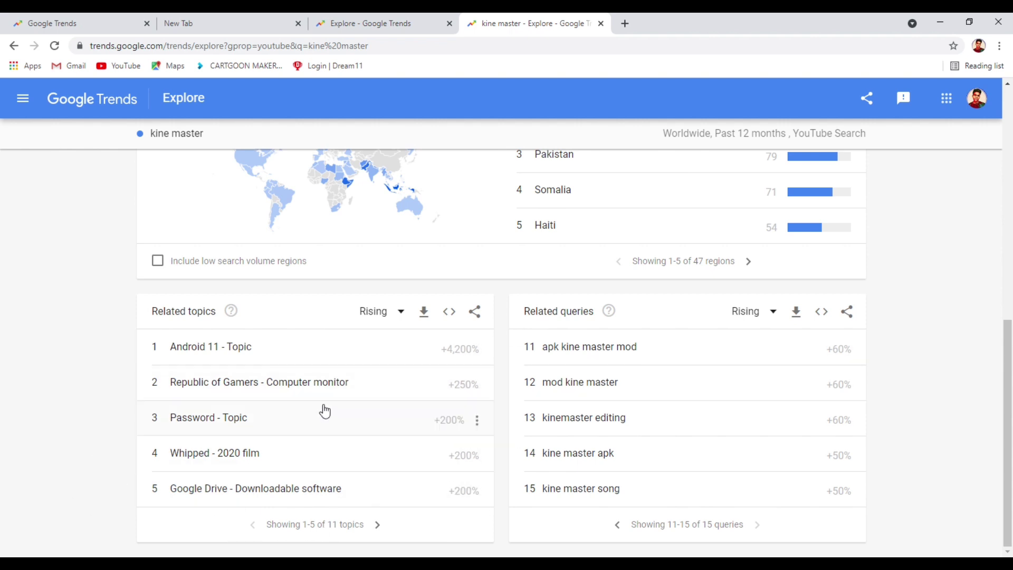
{"action": "scroll", "coordinate": [338, 433], "scroll_direction": "up", "scroll_amount": 9}
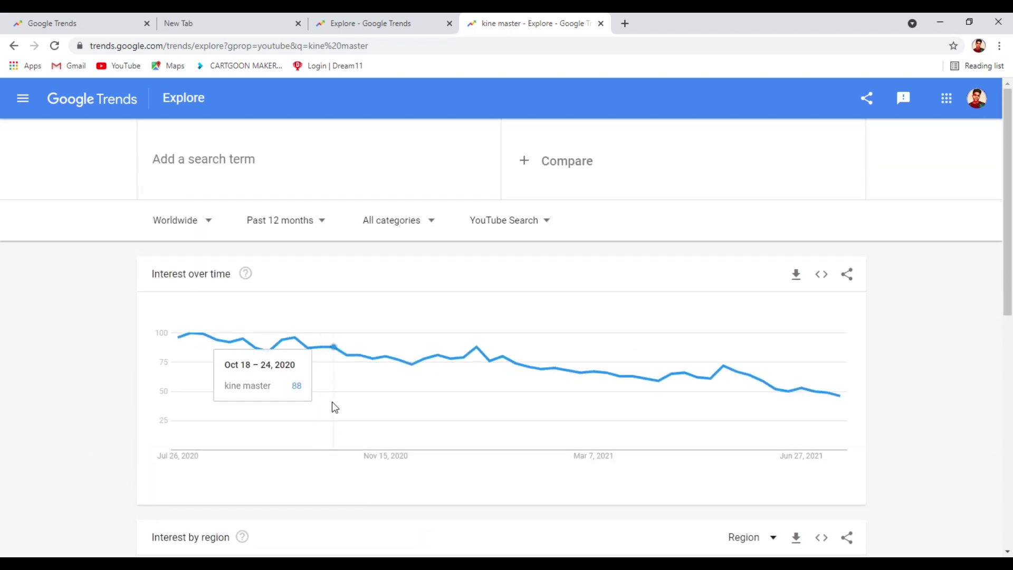
{"action": "scroll", "coordinate": [333, 430], "scroll_direction": "down", "scroll_amount": 2}
{"action": "scroll", "coordinate": [337, 432], "scroll_direction": "down", "scroll_amount": 7}
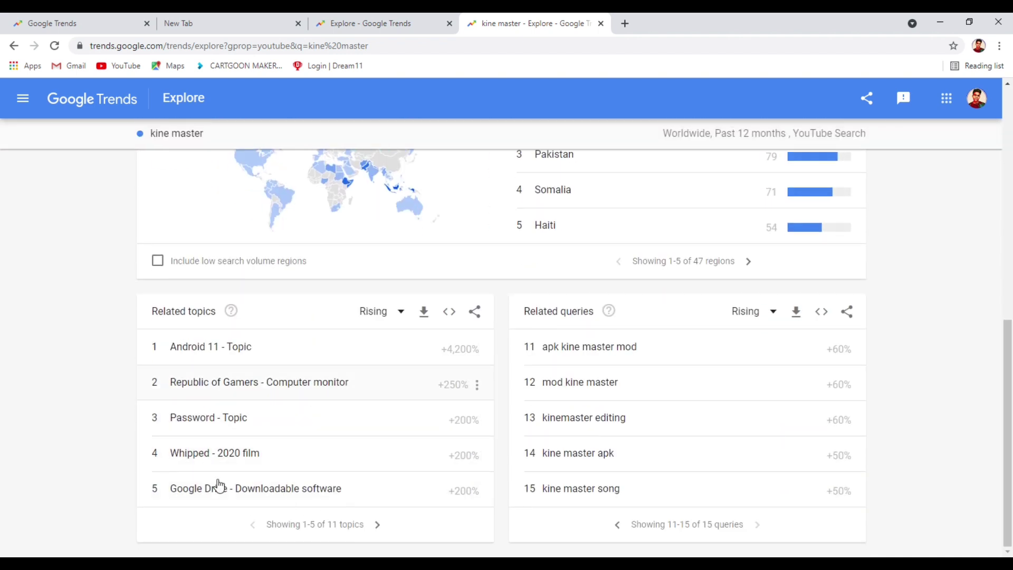
{"action": "scroll", "coordinate": [333, 380], "scroll_direction": "up", "scroll_amount": 8}
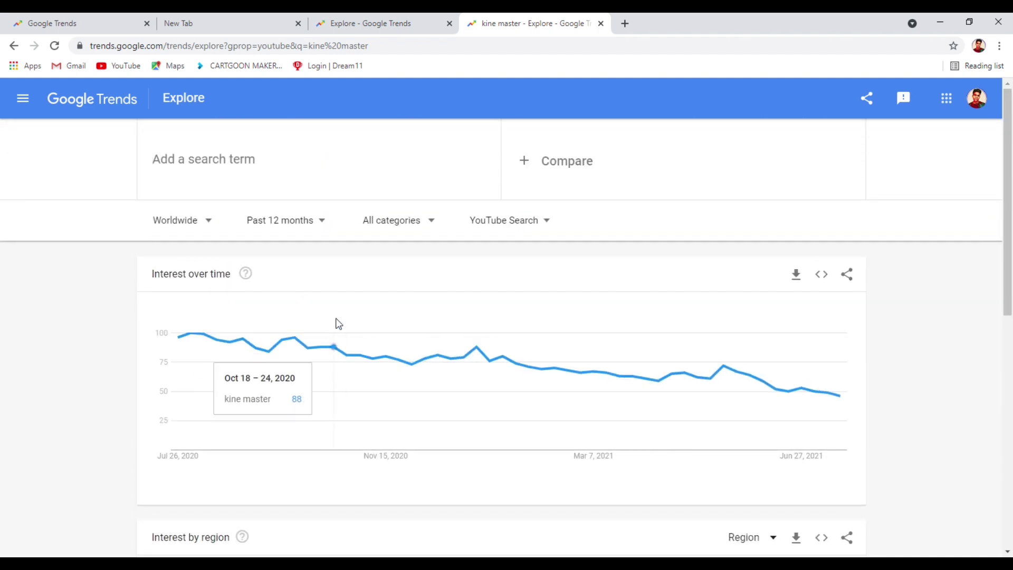